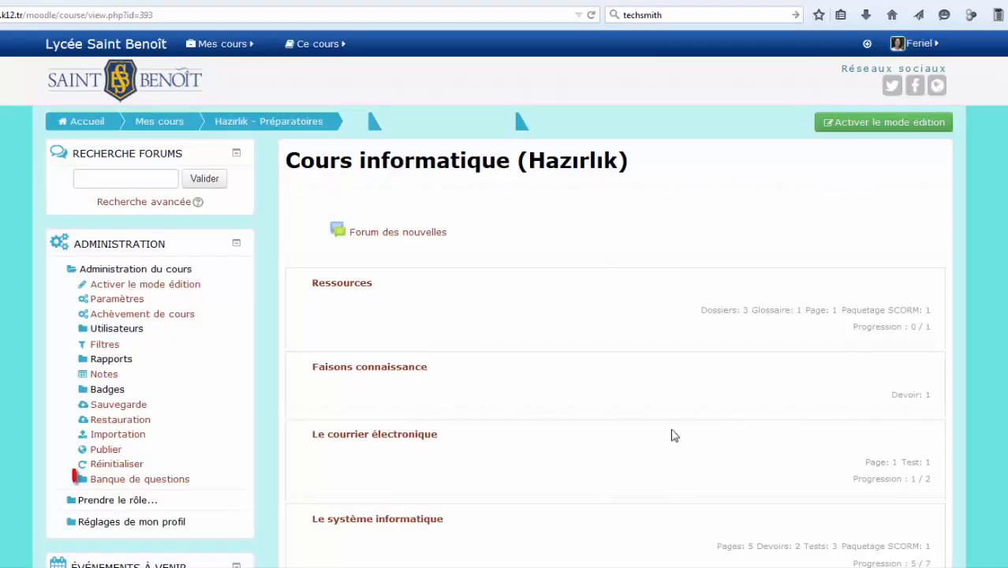
Open the course's question bank and start a new Appariement (matching) question
click(131, 481)
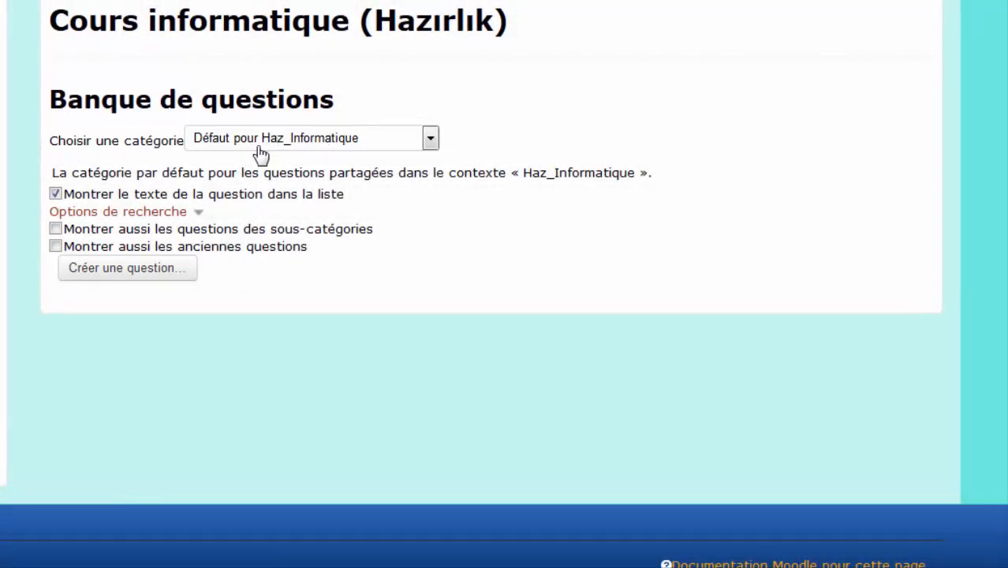
click(115, 280)
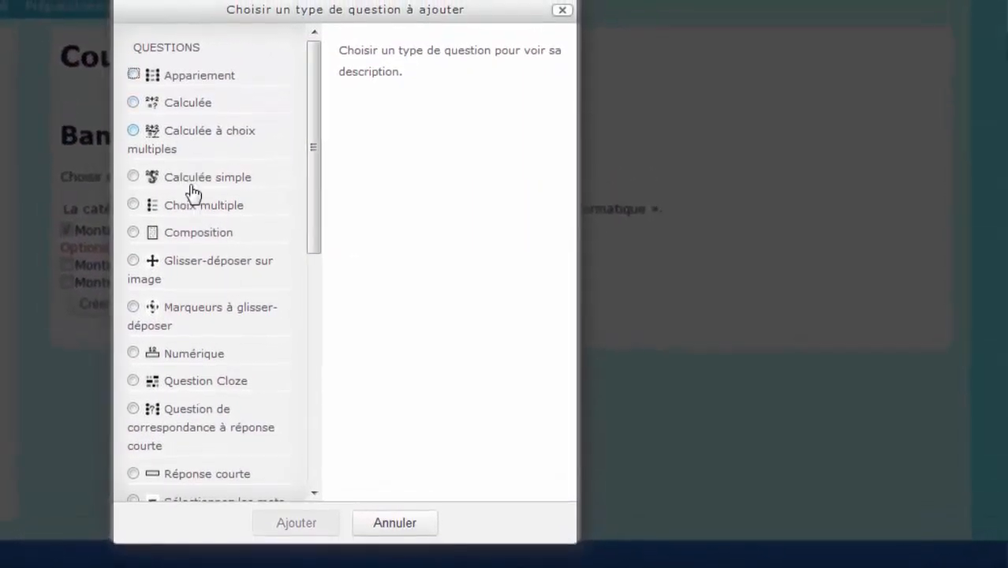
click(133, 76)
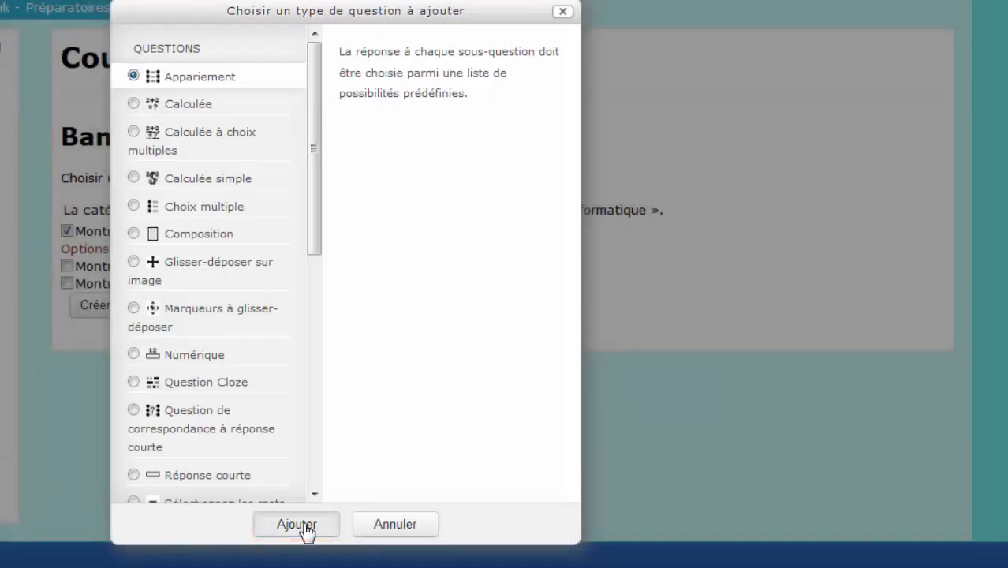
click(296, 525)
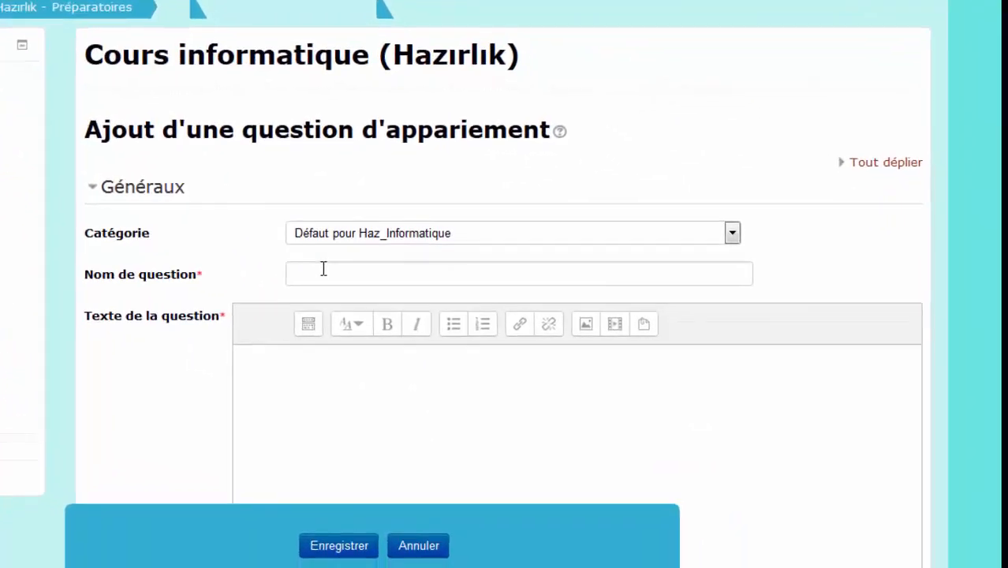
Name the question "Correspondance" and enter the question text "Trouver le module LibreOffice le mieux adapté à la fonction proposée."
click(424, 317)
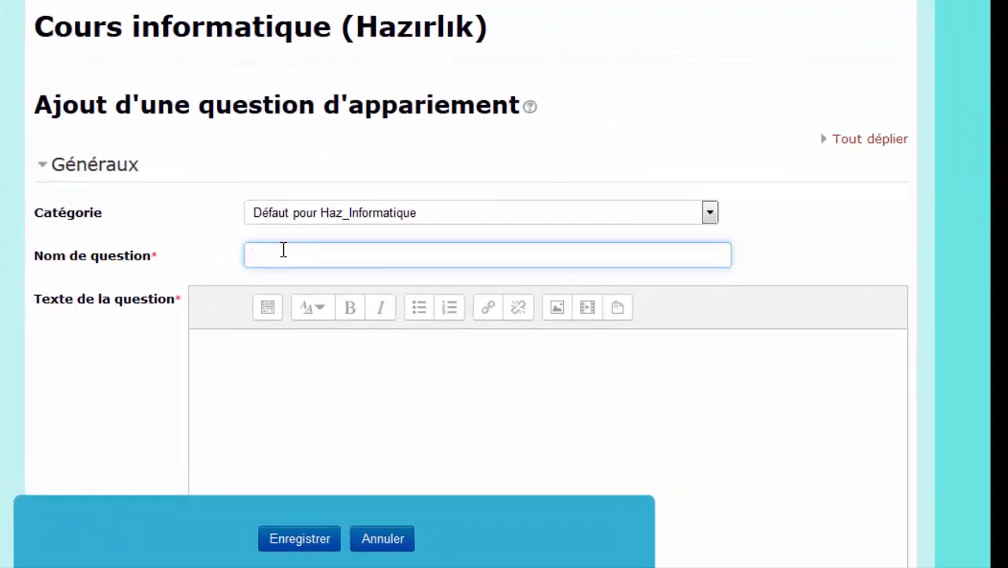
text(Correspondance)
click(266, 363)
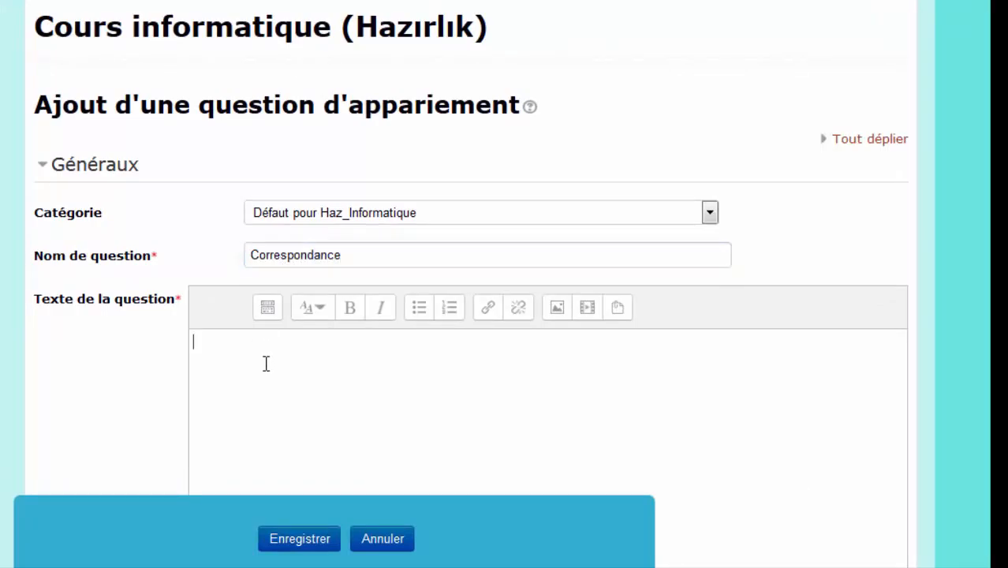
scroll(266, 363, down, 3)
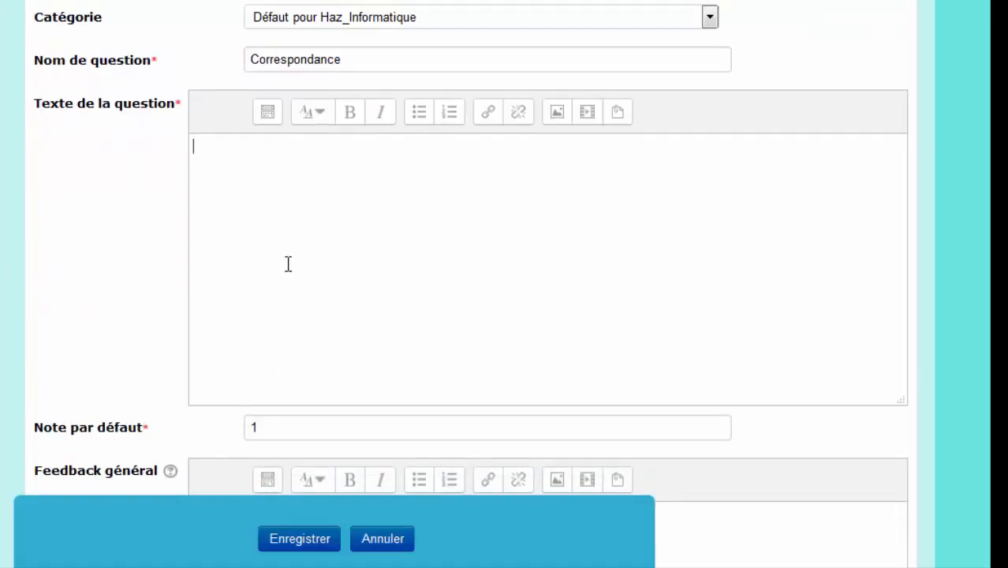
text(Trouver le module LibreOffice le mieux adapté à la fonction proposée.)
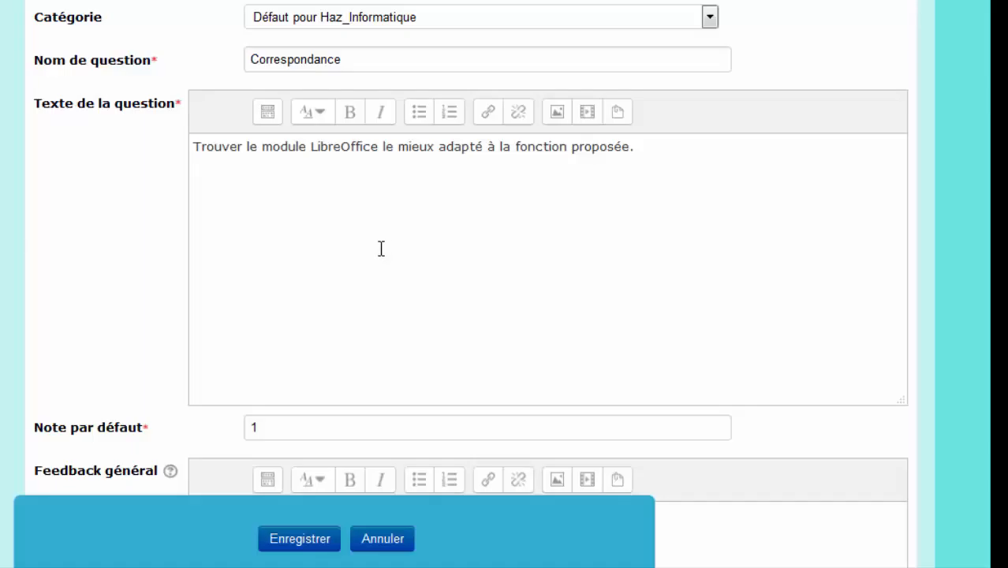
Enter the general feedback "Il faut bien connaître les différents modules de LibreOffice."
scroll(381, 248, down, 3)
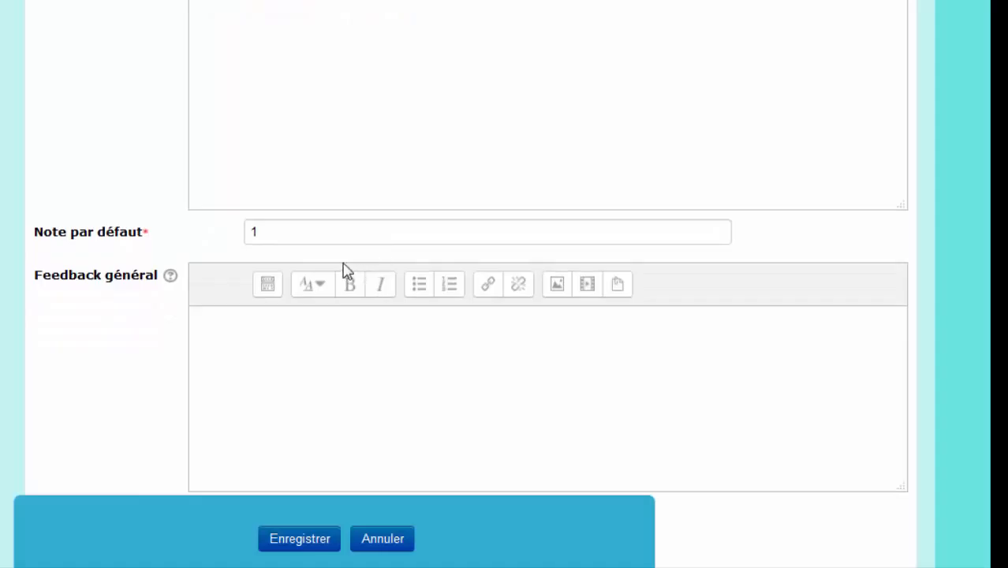
click(256, 233)
drag(255, 233, 252, 232)
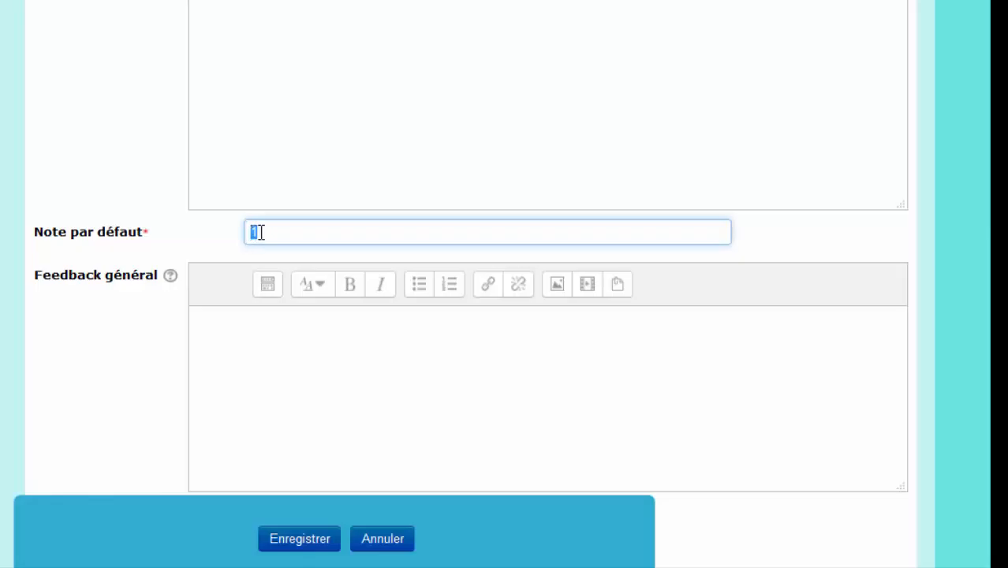
click(261, 233)
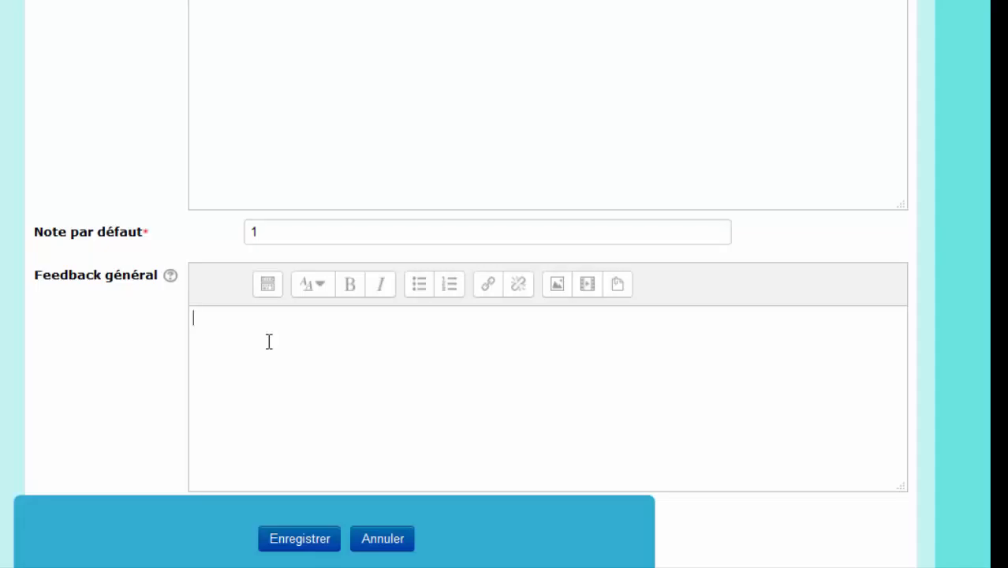
text(Il f)
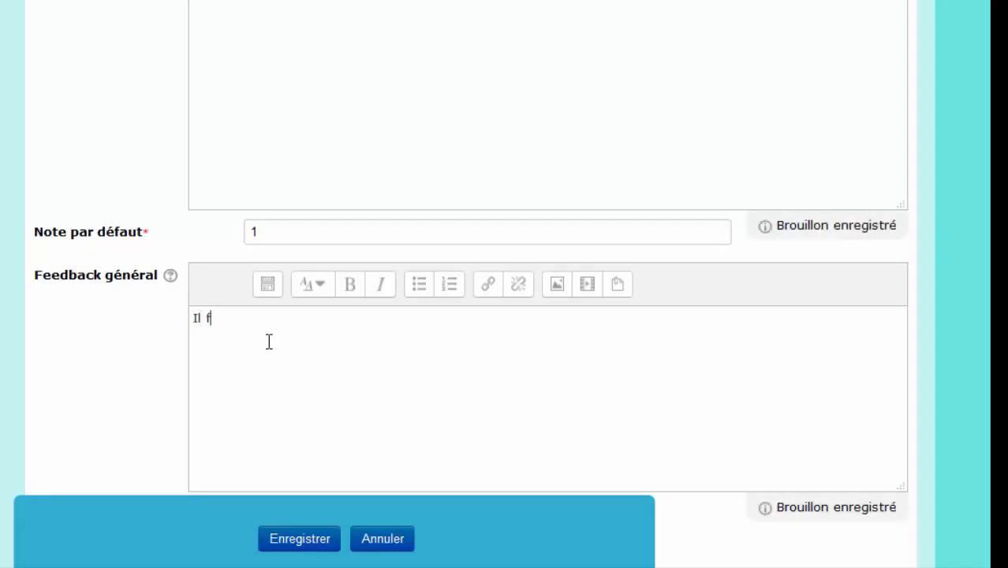
text(aut bien c)
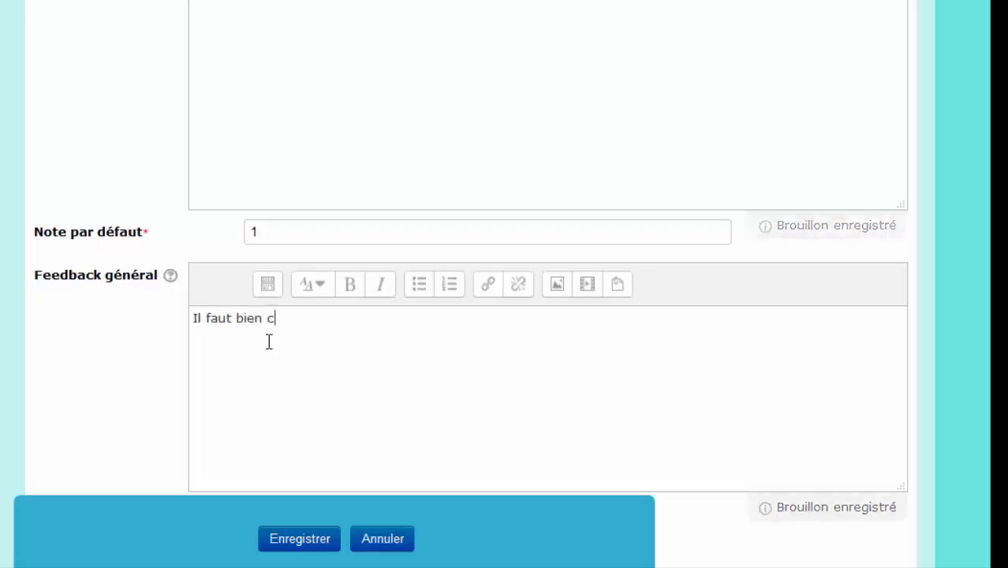
text(onnaître les différents modules de LibreOffice.)
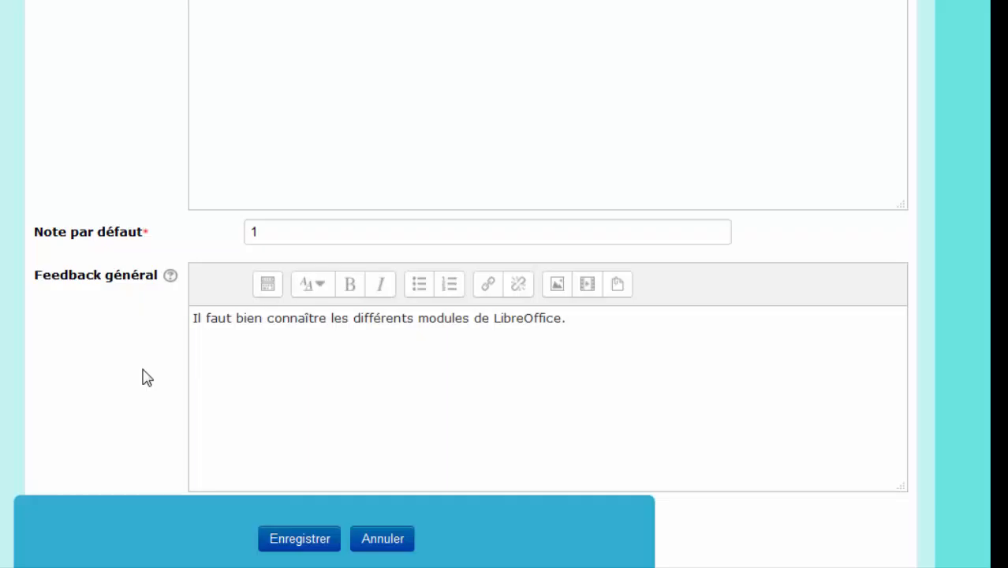
Fill in Question 1 with "Mettre en forme des paragraphes." and the answer "Writer"
scroll(144, 378, down, 3)
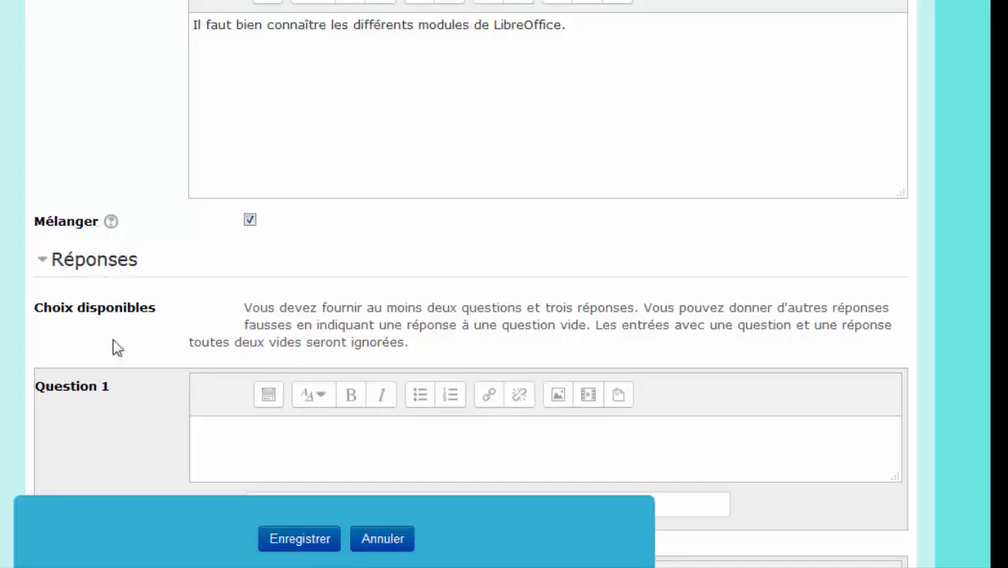
scroll(123, 355, down, 3)
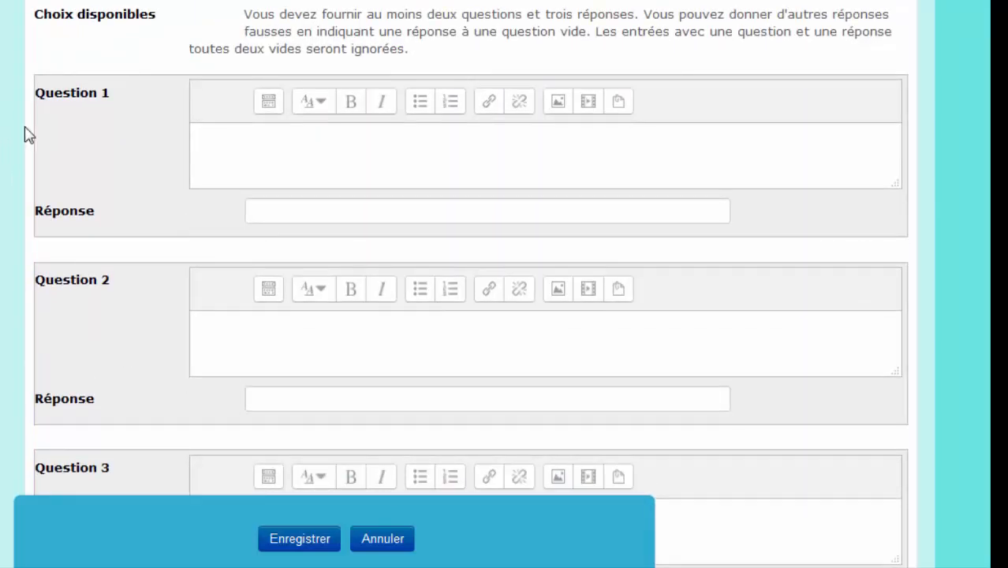
scroll(287, 153, down, 2)
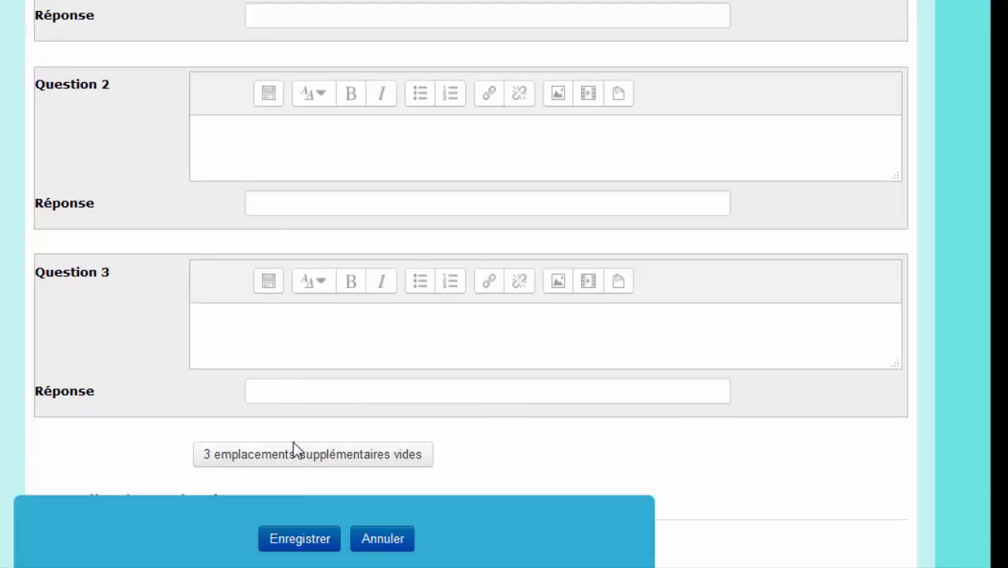
scroll(353, 398, up, 4)
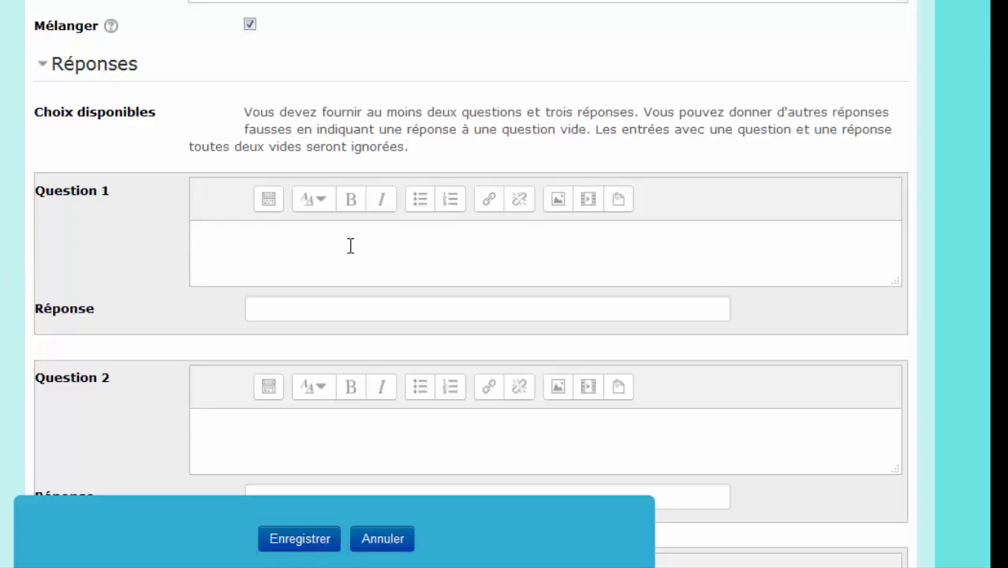
text(Mett)
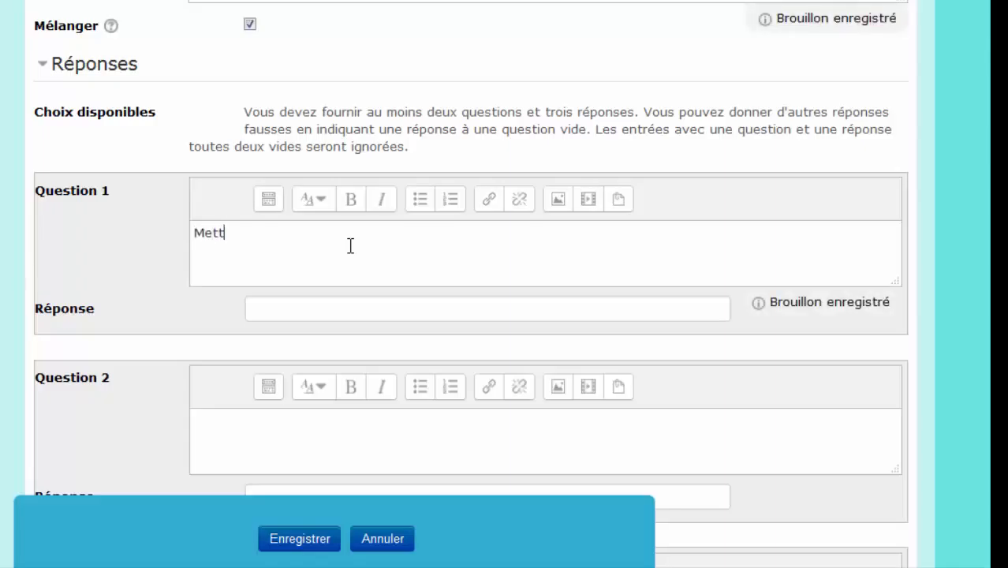
text(re en forme des paragraphes.)
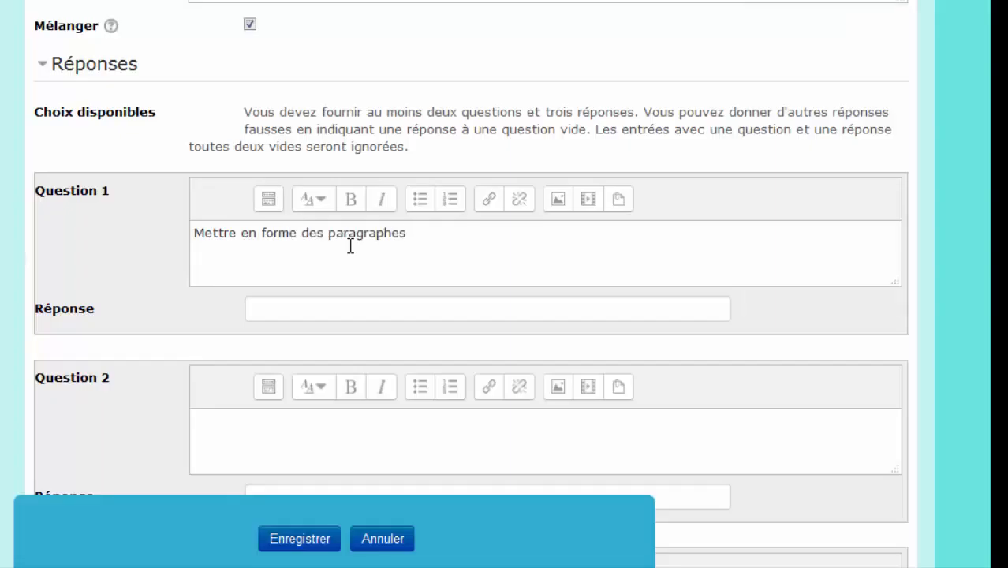
click(370, 309)
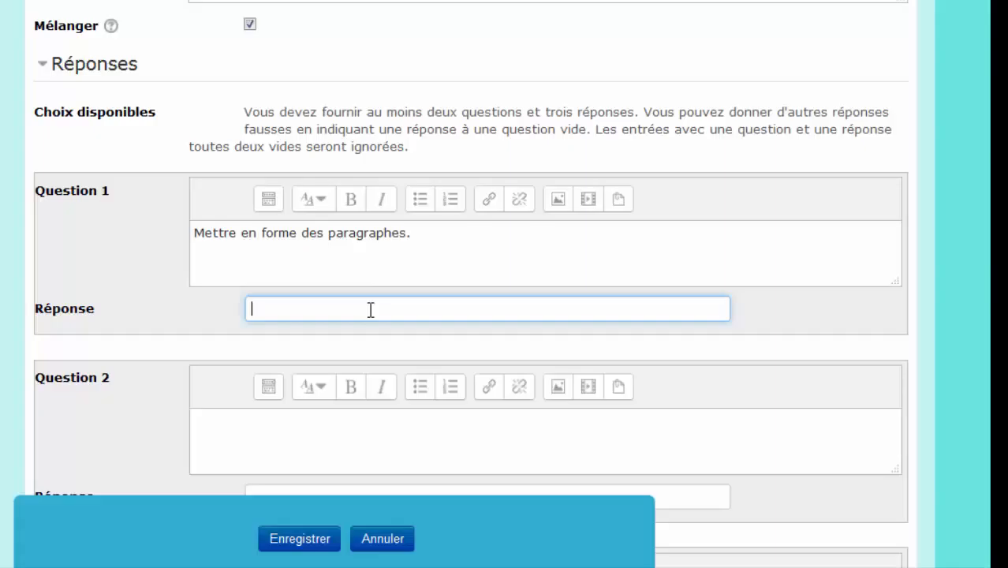
text(Writer)
Fill in Question 2 with "Tracer des diagrammes." and the answer "Calc"
click(351, 446)
scroll(418, 353, down, 1)
scroll(418, 352, down, 3)
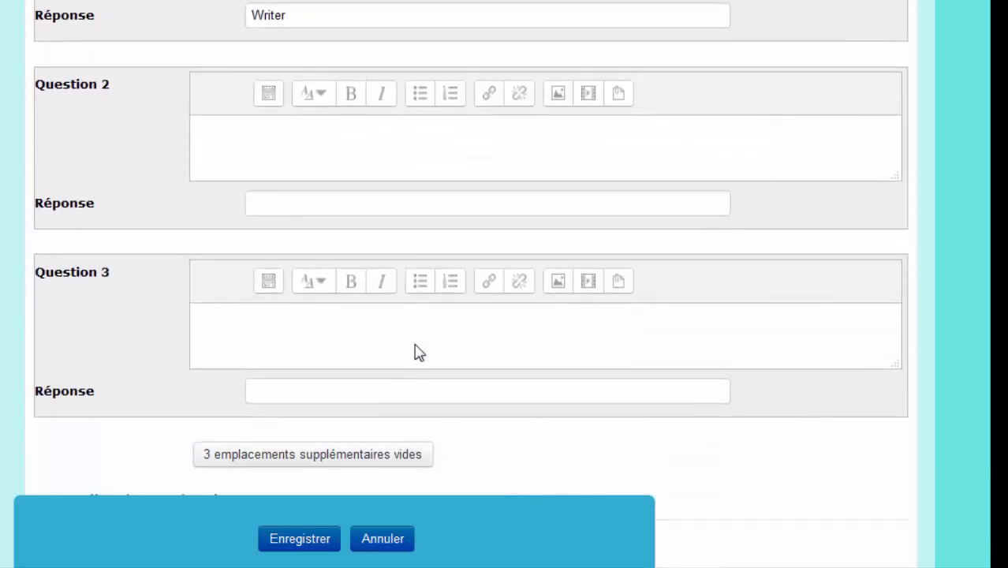
text(Tracer des )
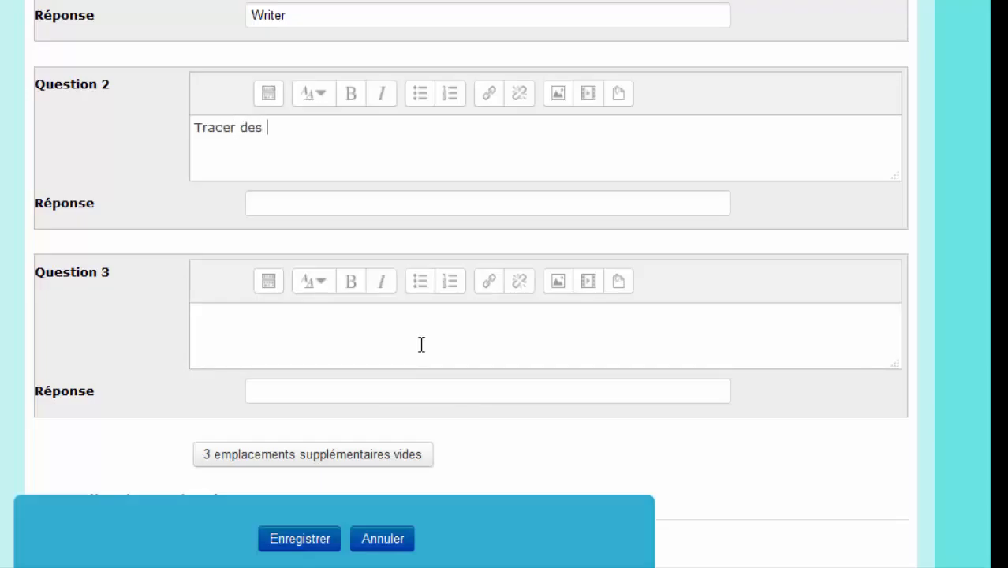
text(diagrammes.)
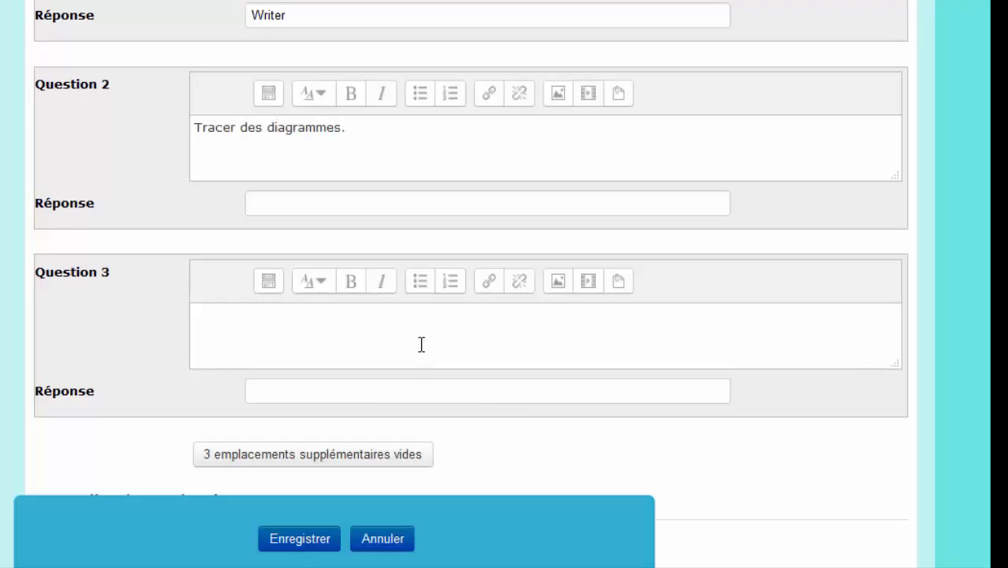
click(433, 203)
text(Calc)
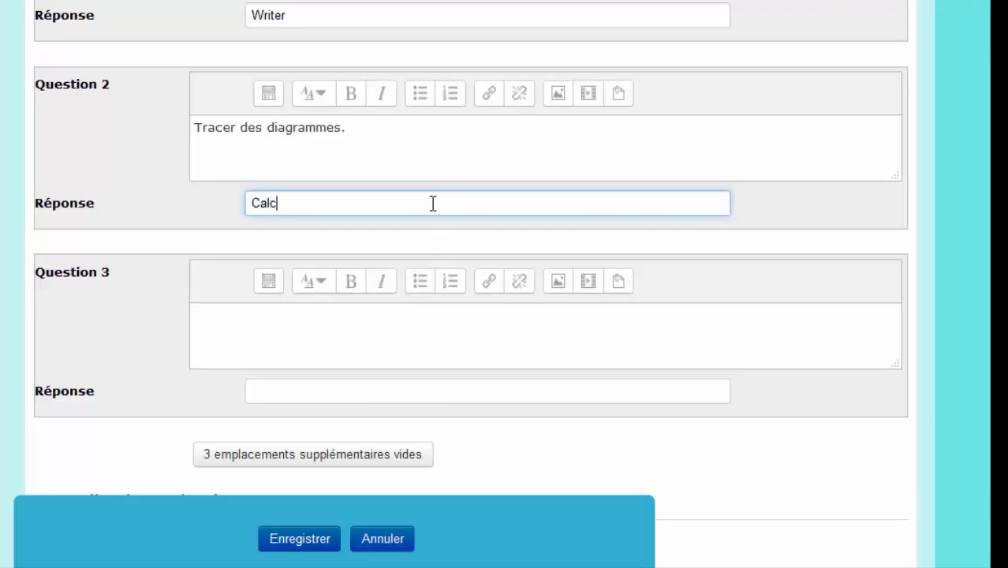
Fill in Question 3 with "Calculer à partir d'une formule." and the answer "Calc"
click(366, 346)
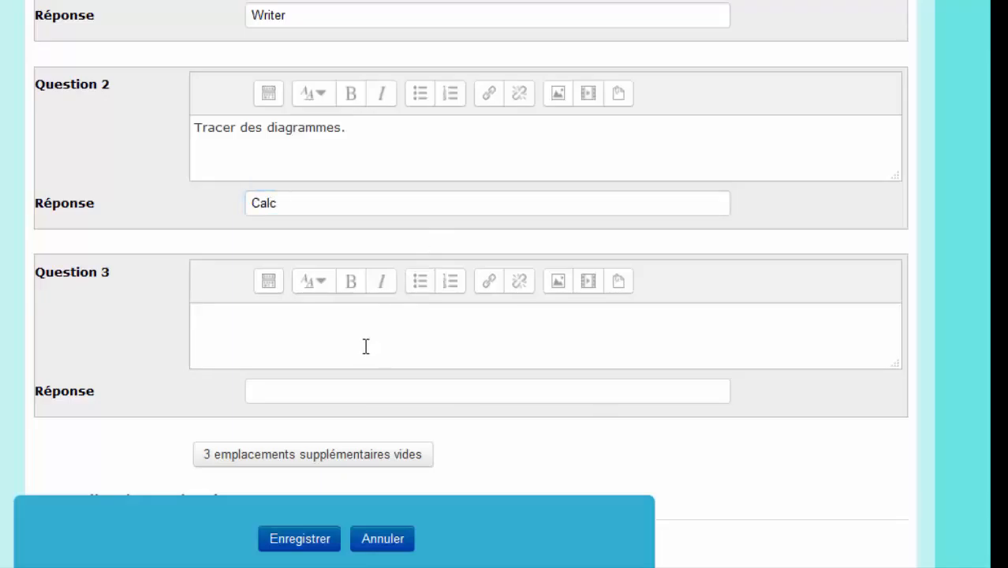
text(Calculer)
text(à partir d'une formule.)
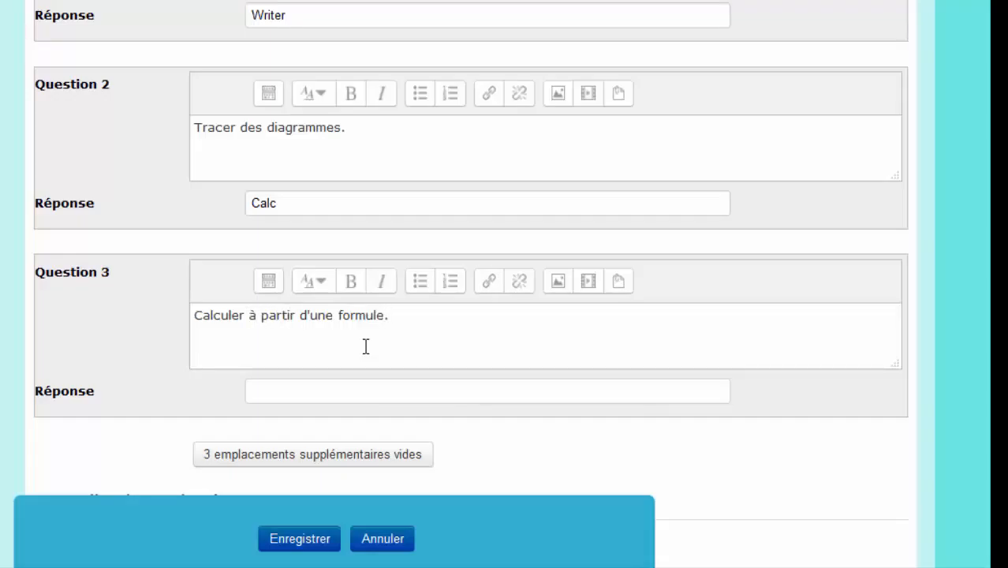
key(Tab)
text(Calc)
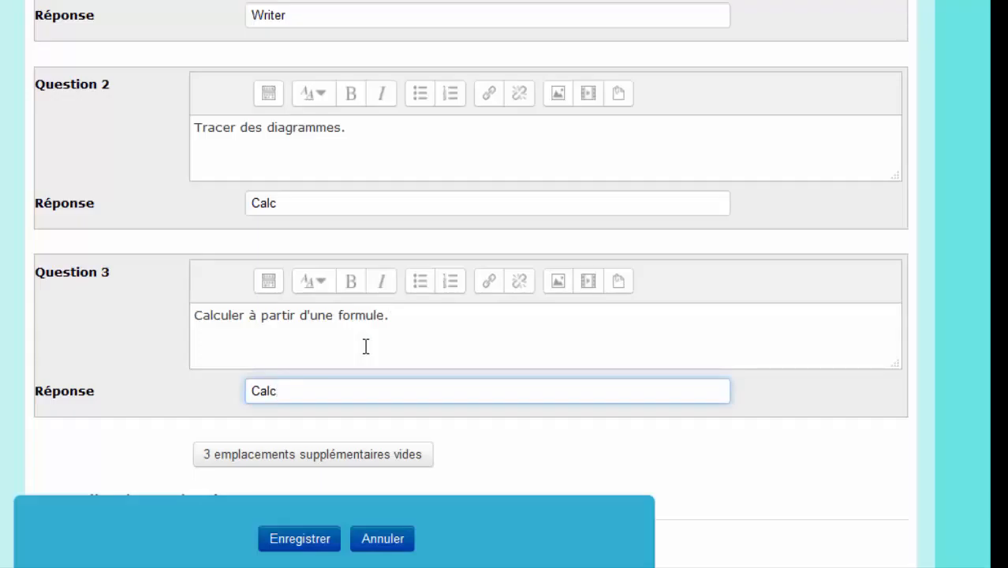
Add three extra blank question slots and fill in Question 4 with "Ajouter des diapos à un document." and the answer "Draw"
click(390, 456)
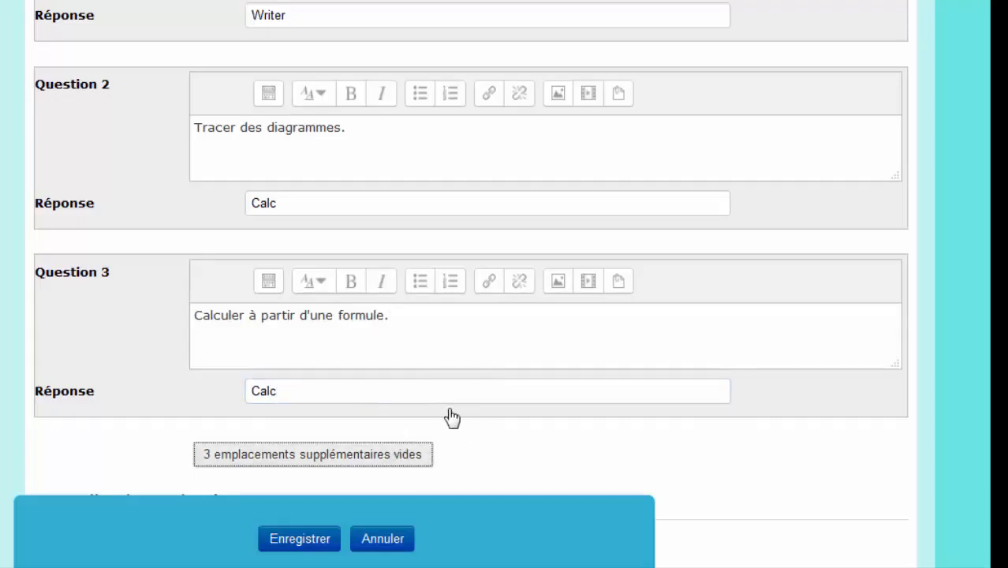
scroll(455, 391, down, 2)
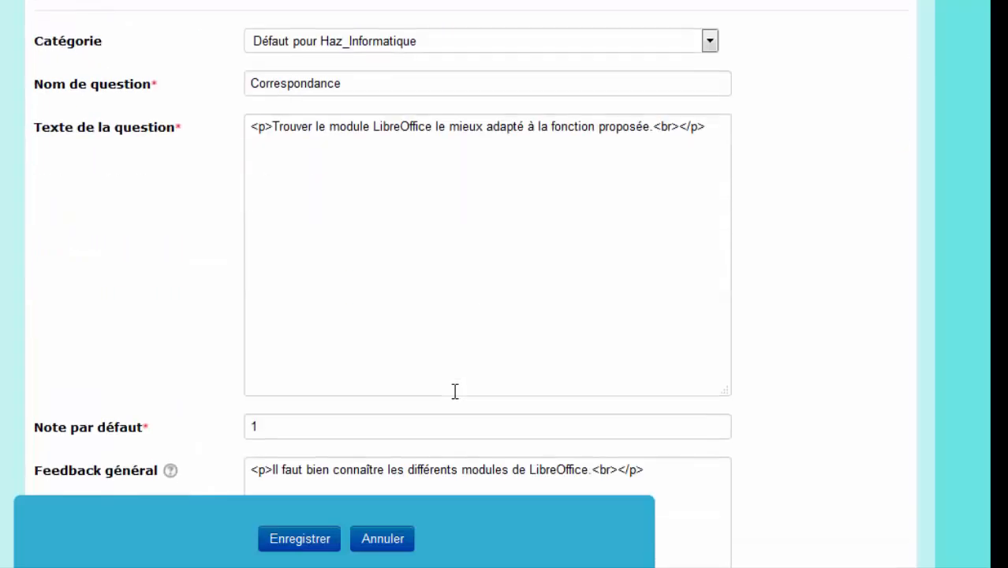
scroll(455, 392, down, 5)
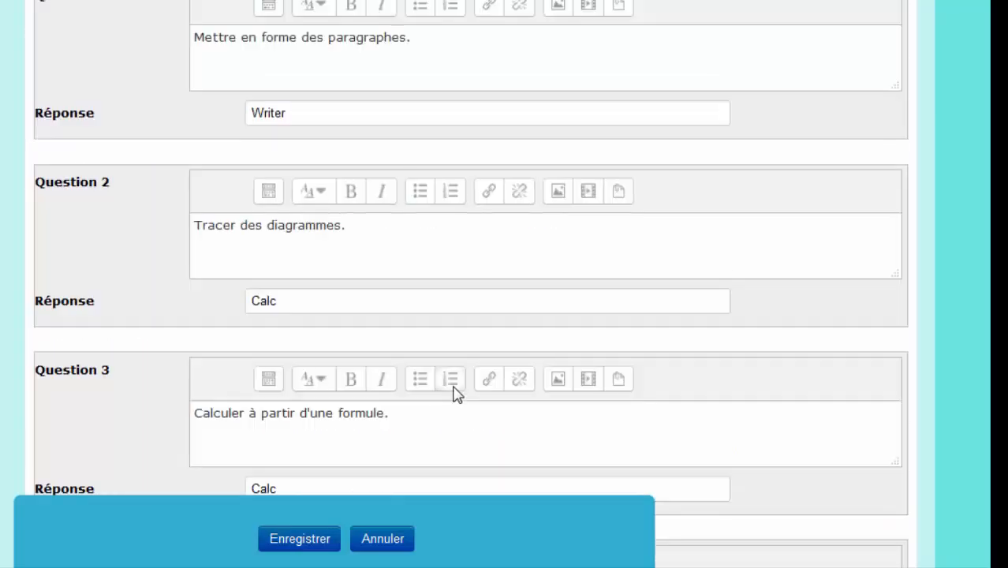
scroll(455, 393, down, 3)
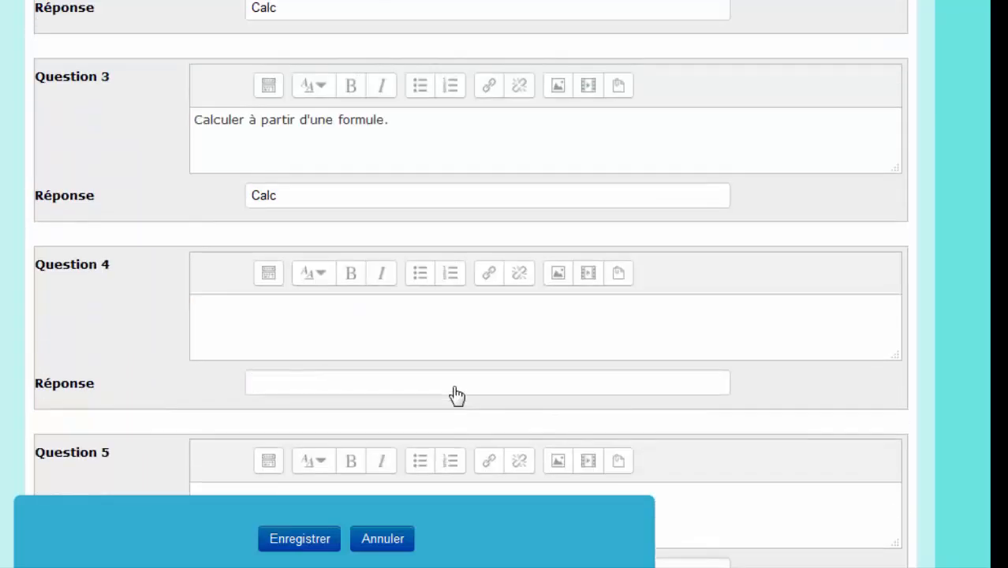
click(386, 329)
text(Ajouter des diapos à un document.)
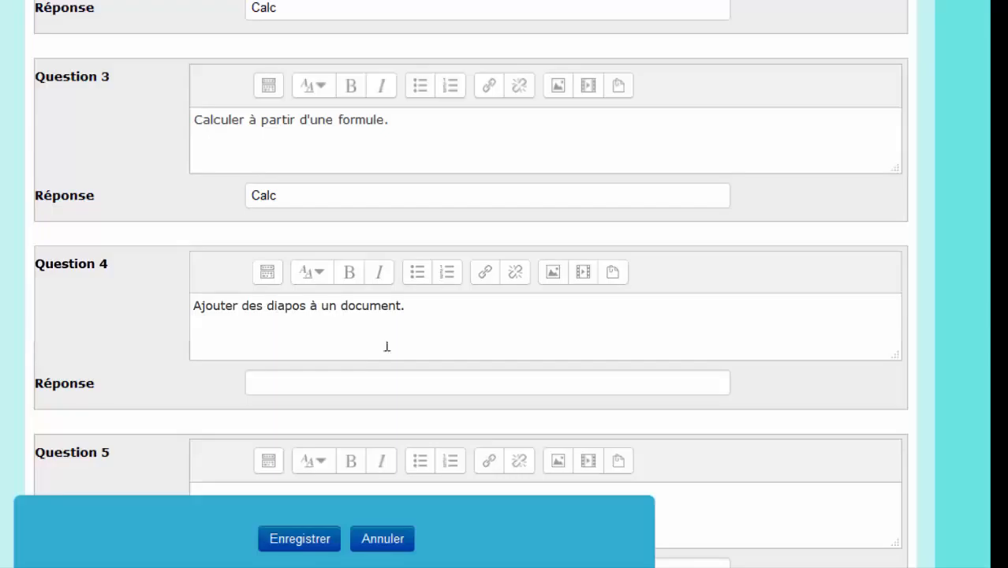
click(373, 381)
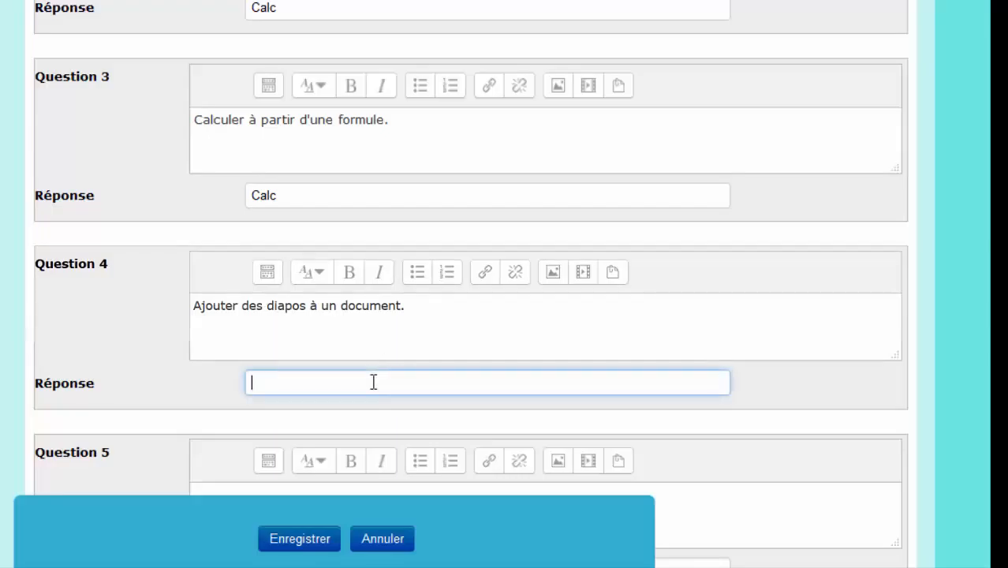
text(Draw)
Fill in Question 5 with "Saisir un document texte." and the answer "Writer"
scroll(354, 210, down, 4)
click(354, 210)
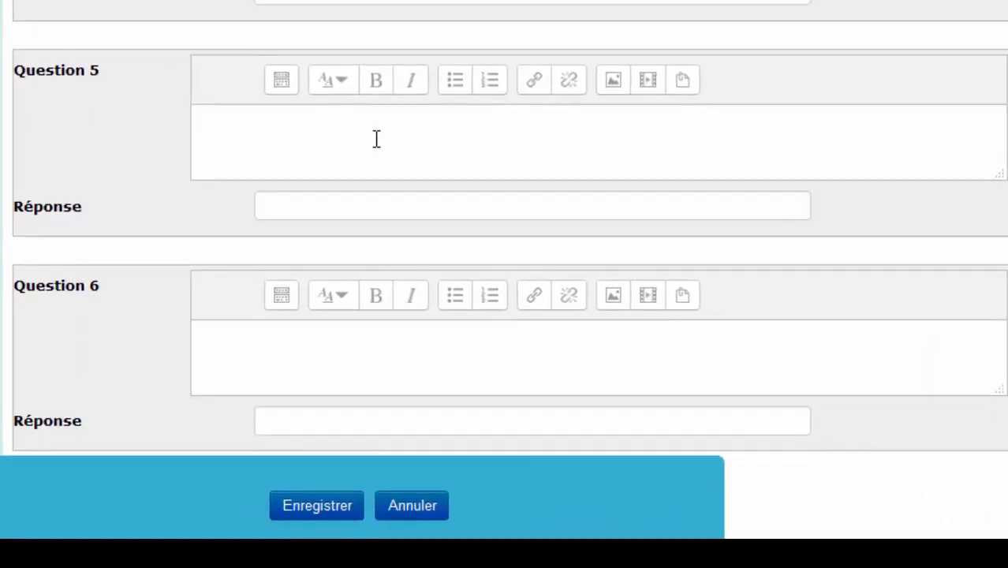
text(Saisir un docu)
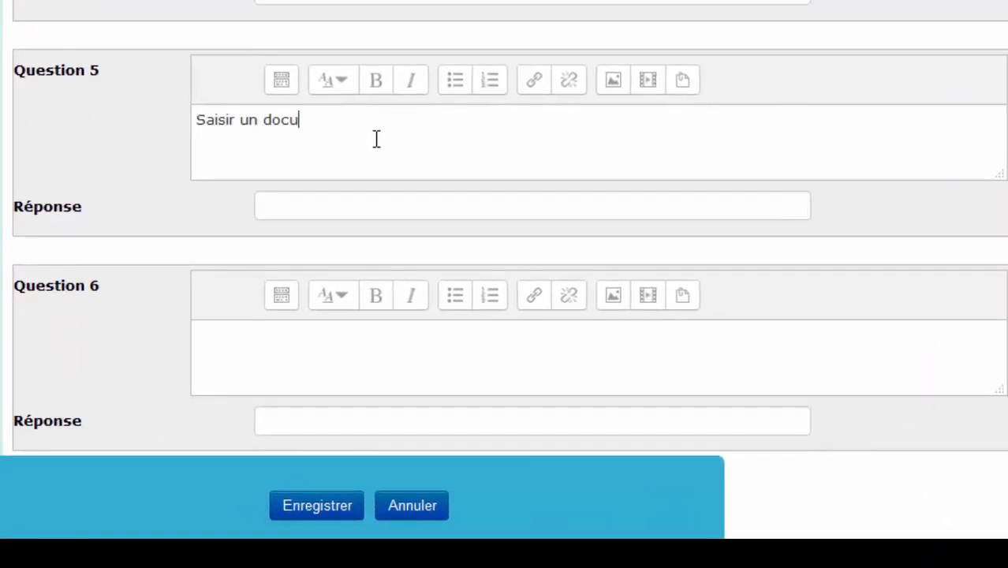
text(ment text)
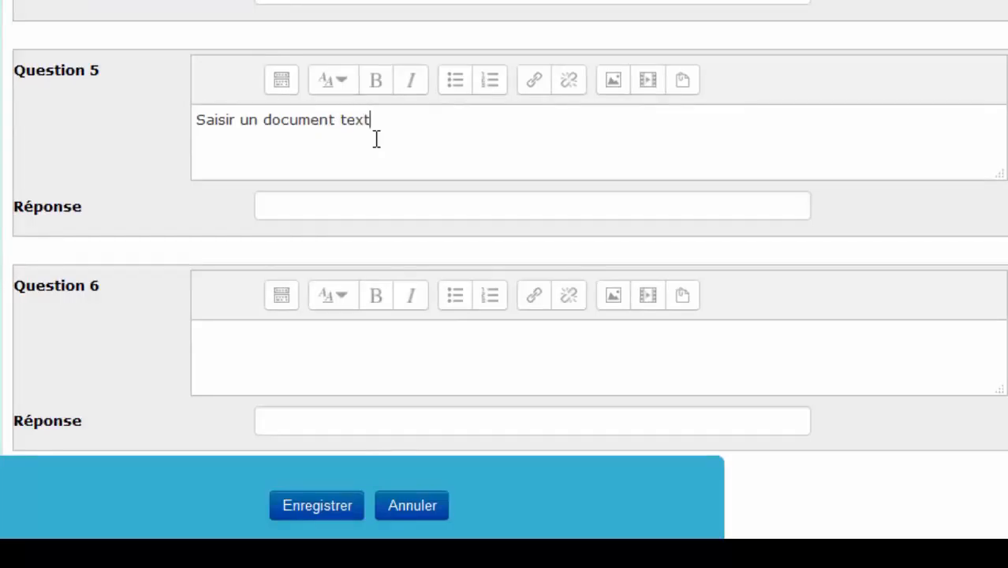
text(e.)
key(Tab)
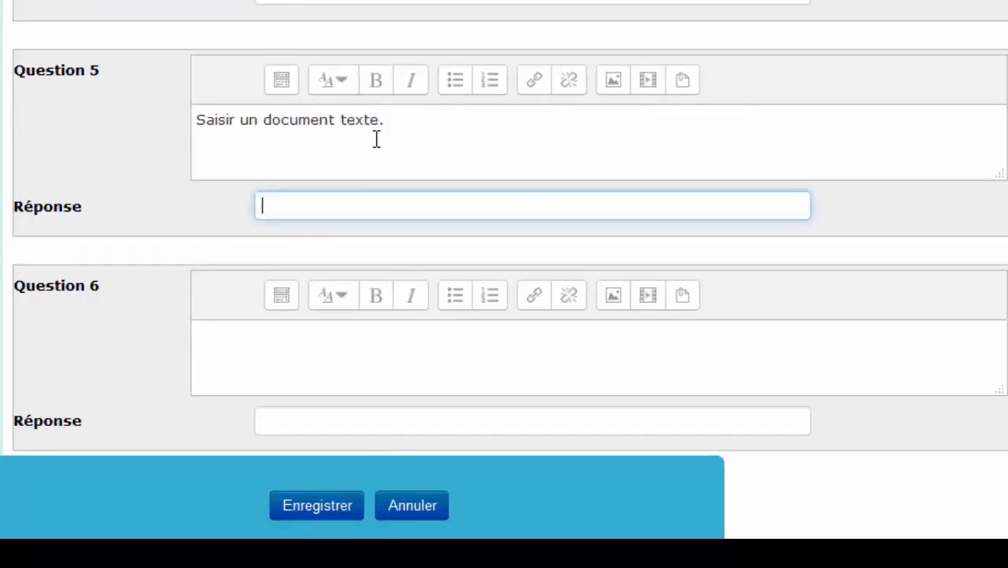
text(Writer)
Fill in Question 6 with "Renommer une feuille de calcul." and the answer "Calc"
click(425, 359)
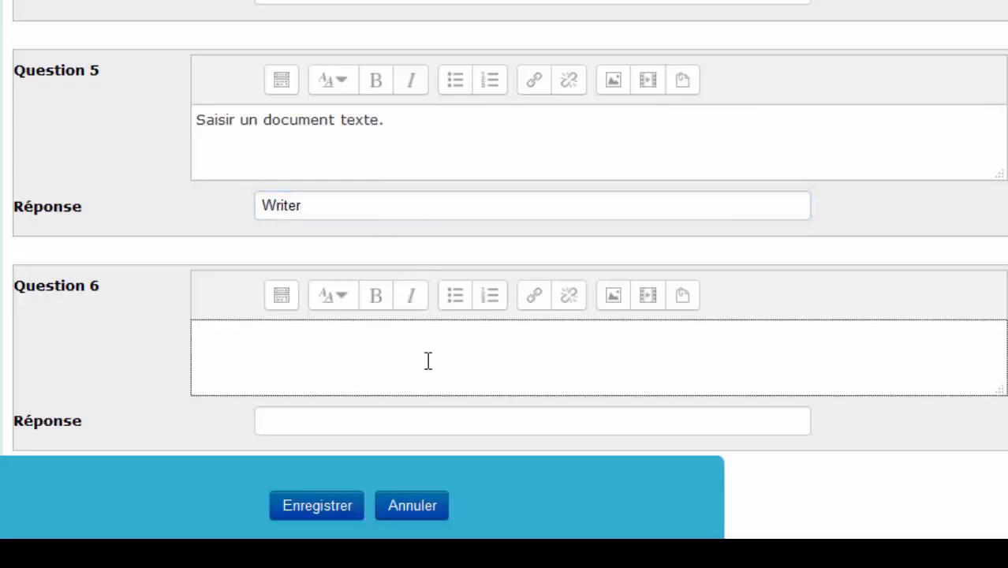
scroll(427, 361, down, 3)
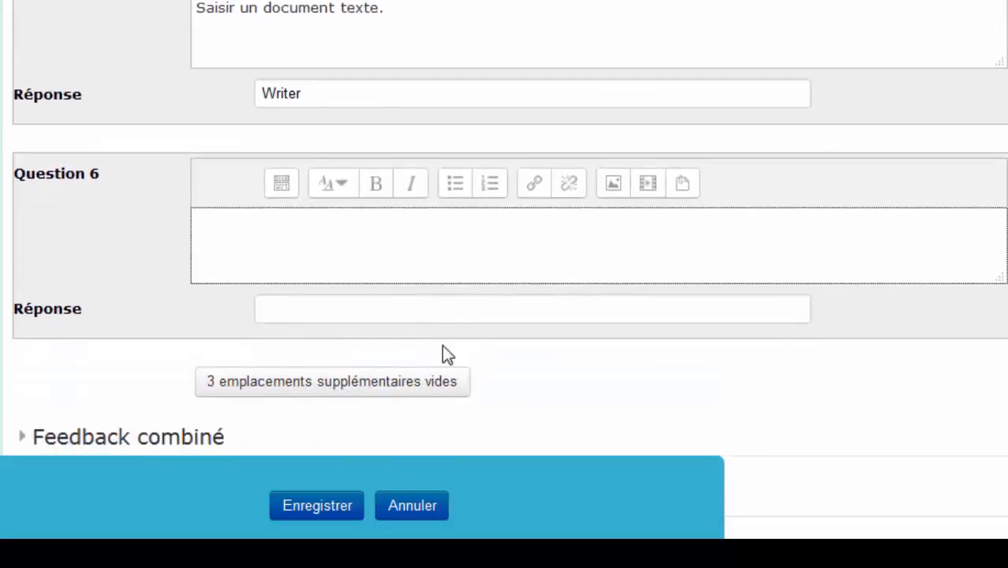
text(Renommer une feuille de calcul.)
key(Tab)
text(C)
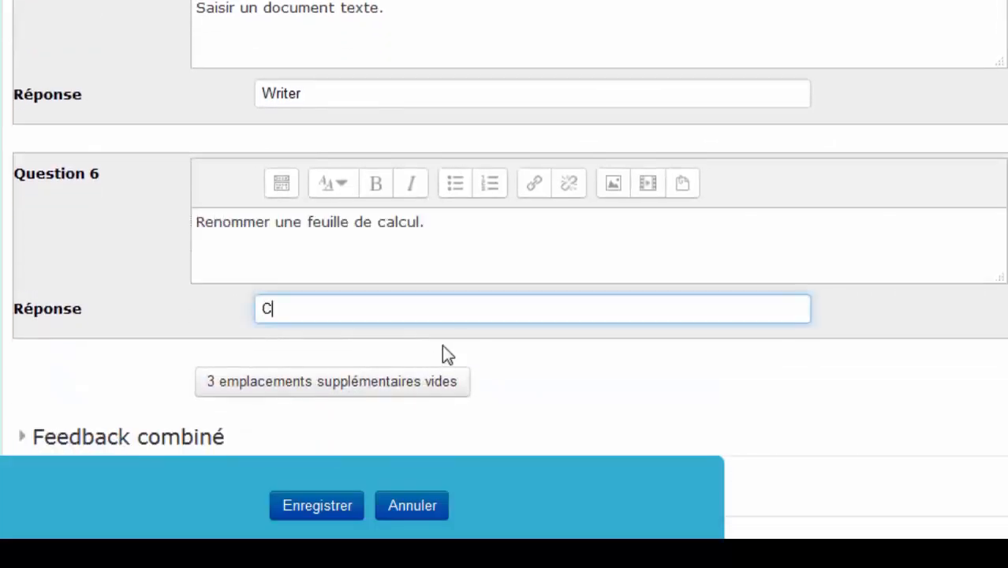
text(alc)
Add three extra blank question slots and fill in Question 7 with "Créer une affiche." and the answer "Draw"
click(355, 381)
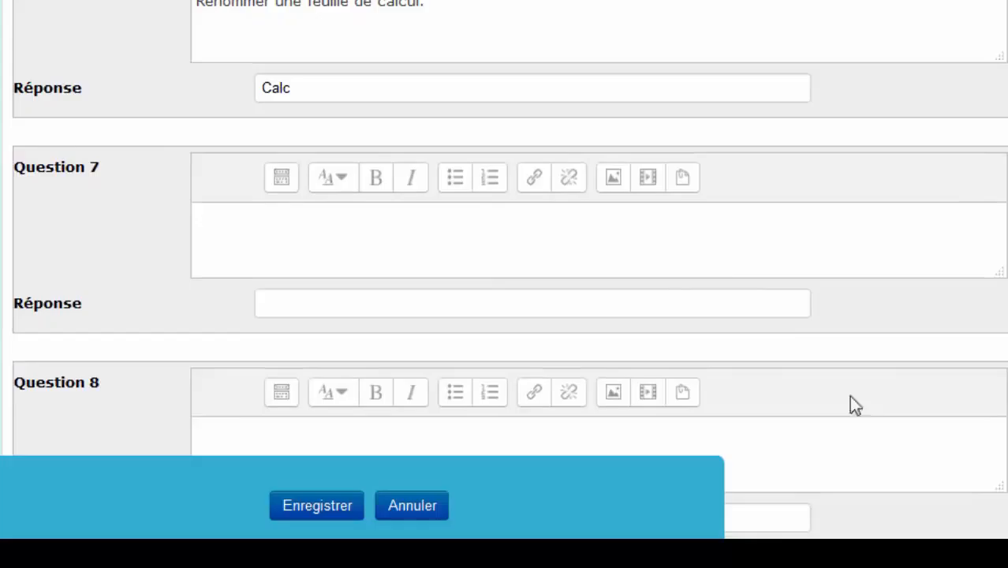
click(702, 241)
text(Créer une )
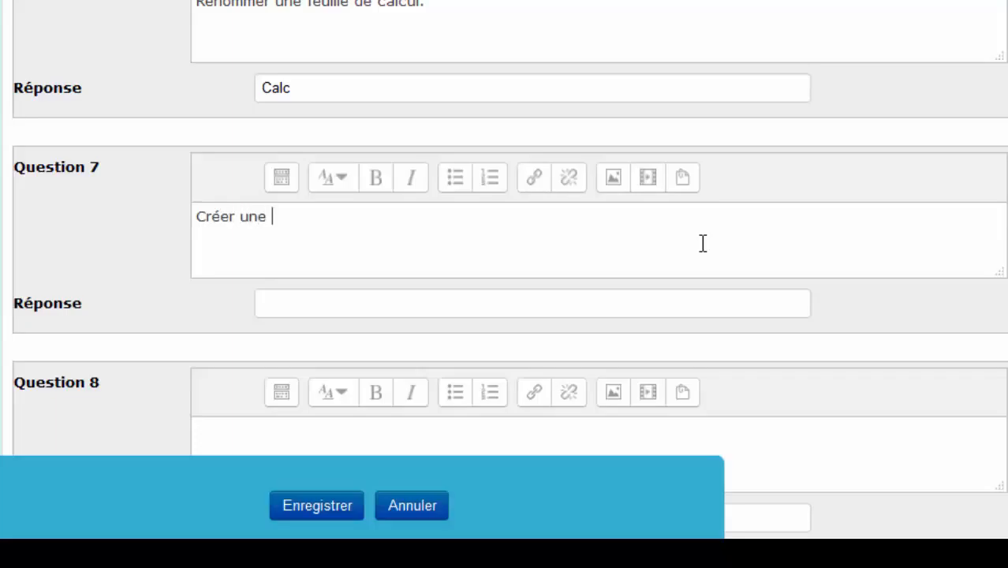
text(affiche.)
key(Tab)
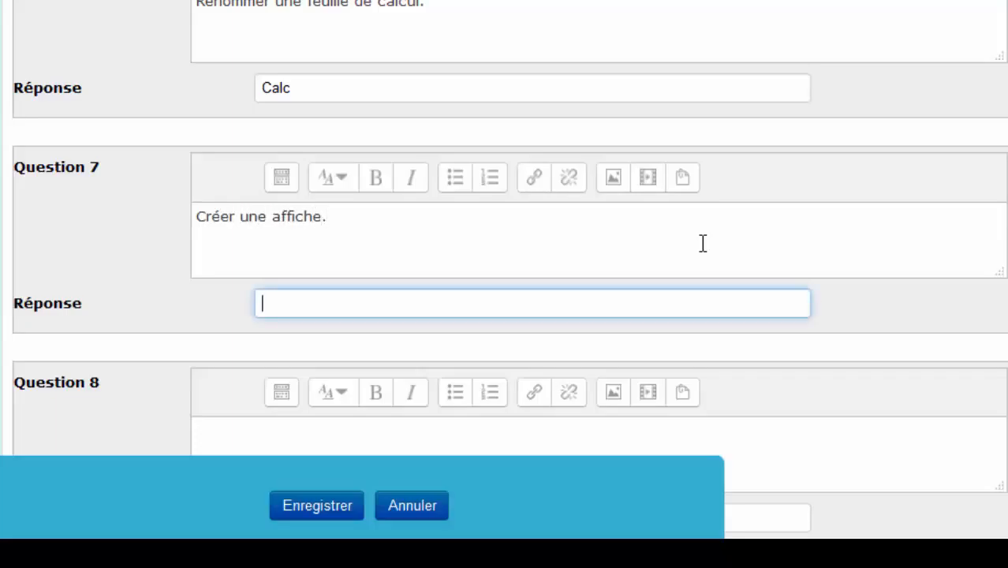
text(Draw)
Fill in Question 8 with "Trier une liste de données." and the answer "Calc"
key(Tab)
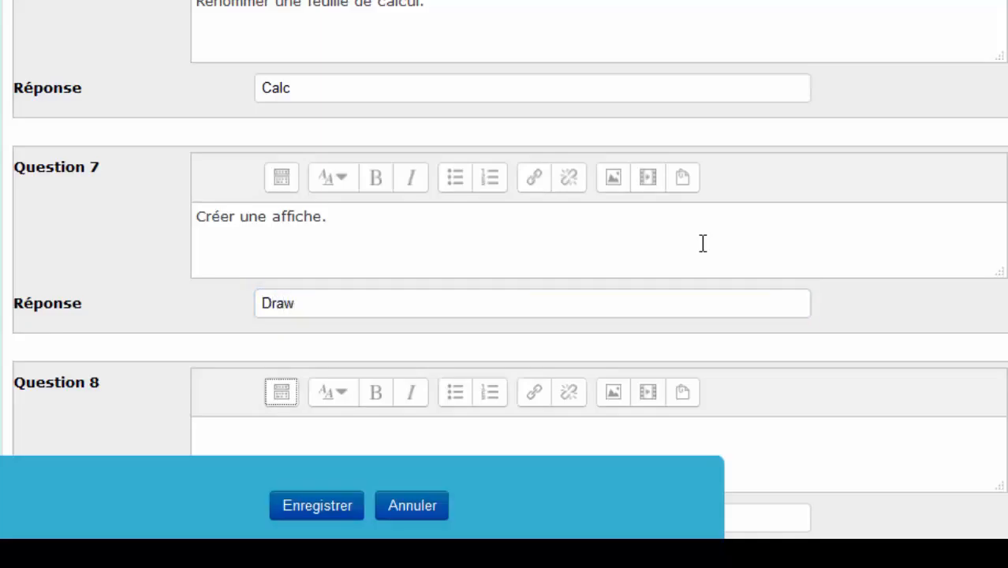
click(230, 427)
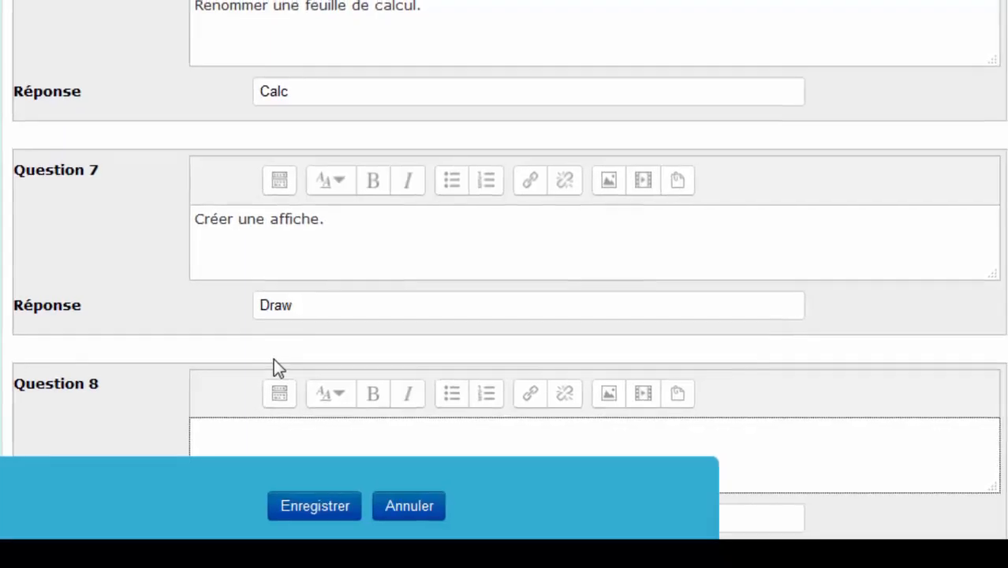
text(Trier u)
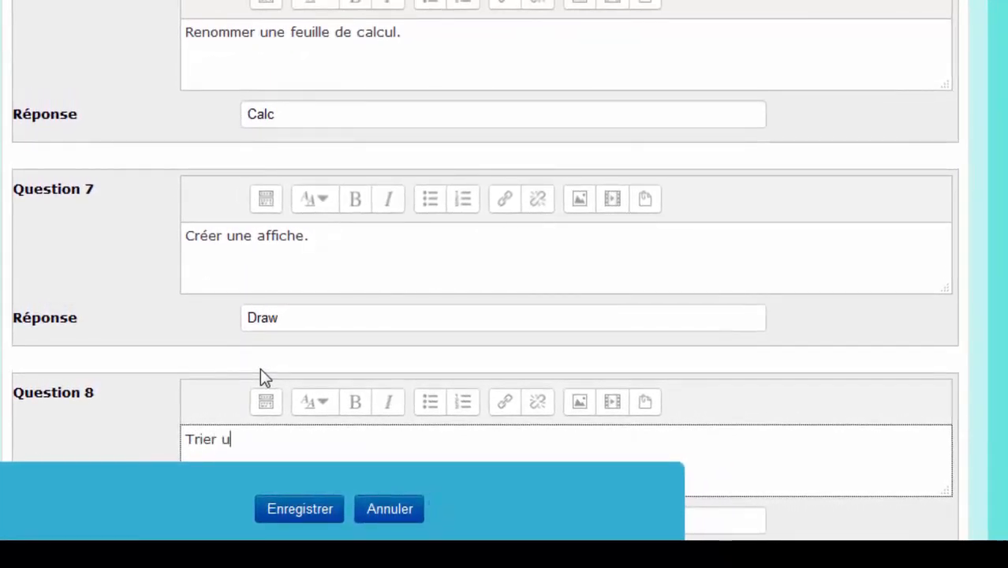
text(ne liste de)
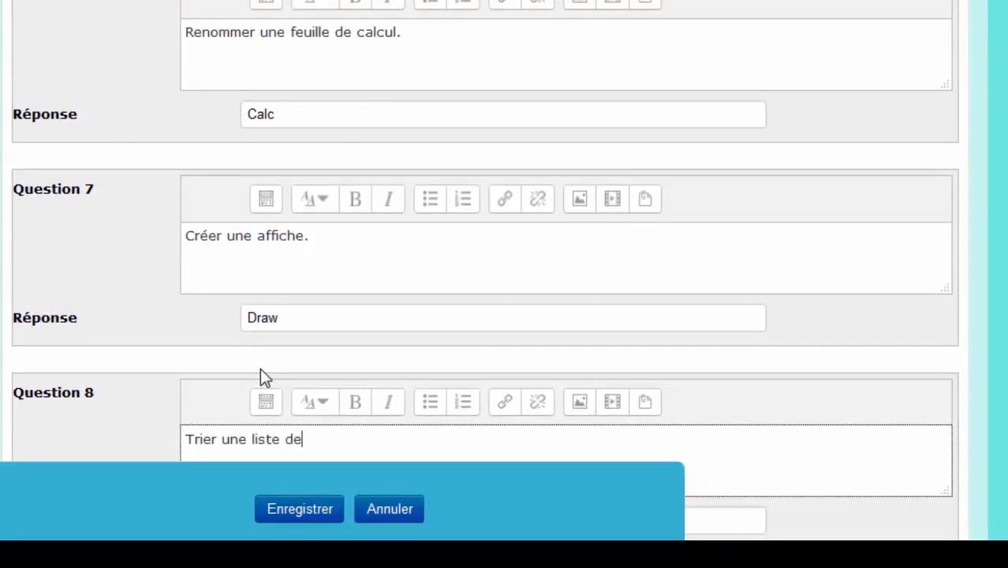
text( données.)
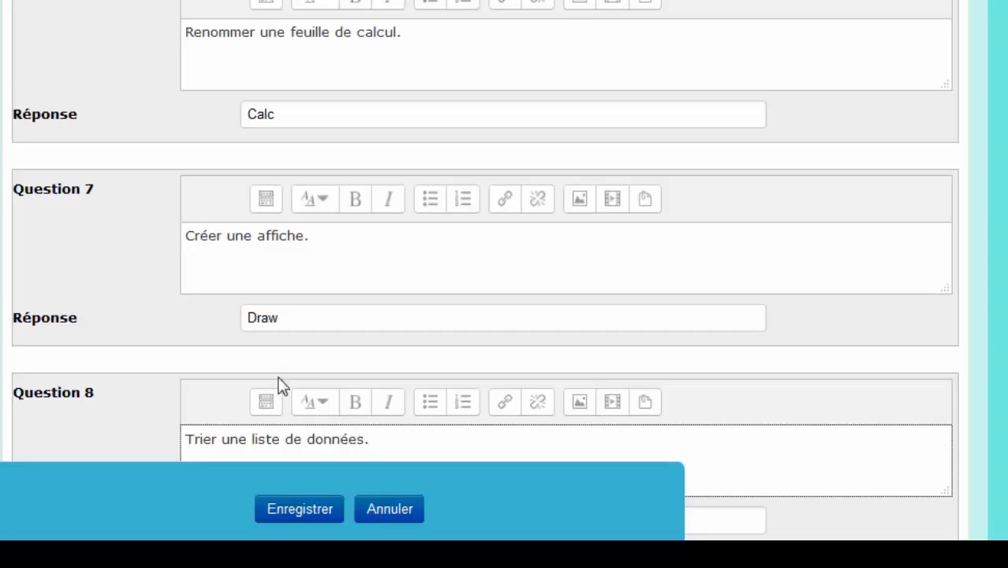
scroll(282, 387, down, 3)
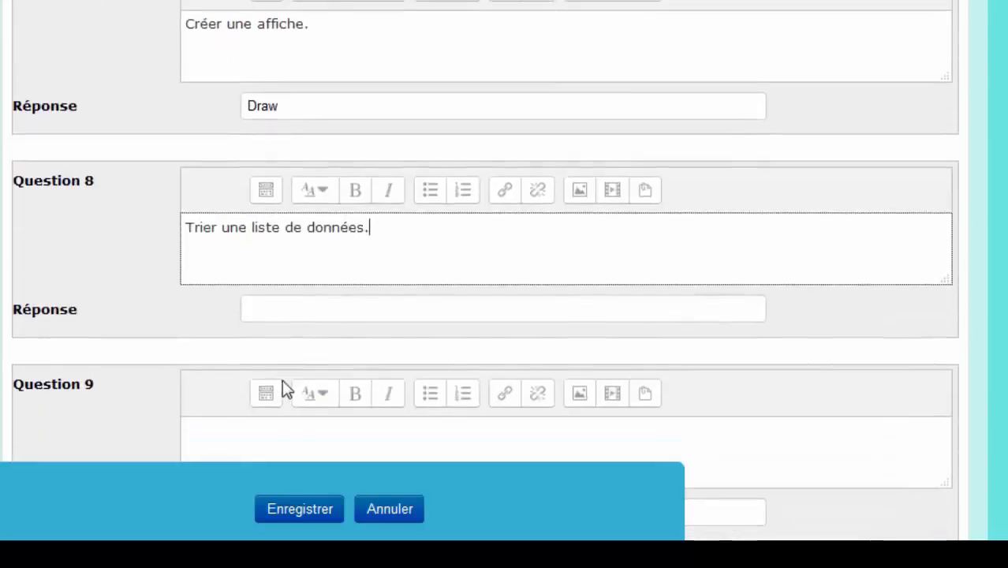
click(297, 309)
text(Calc)
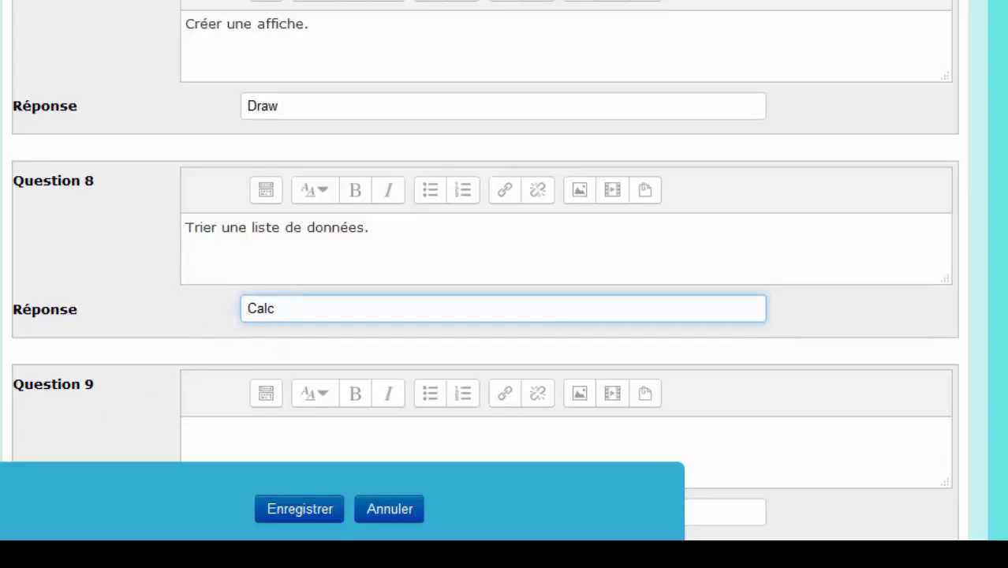
In the combined feedback settings, disable "Montrer le nombre de réponses correctes une fois la question terminée"
click(244, 434)
scroll(484, 268, down, 4)
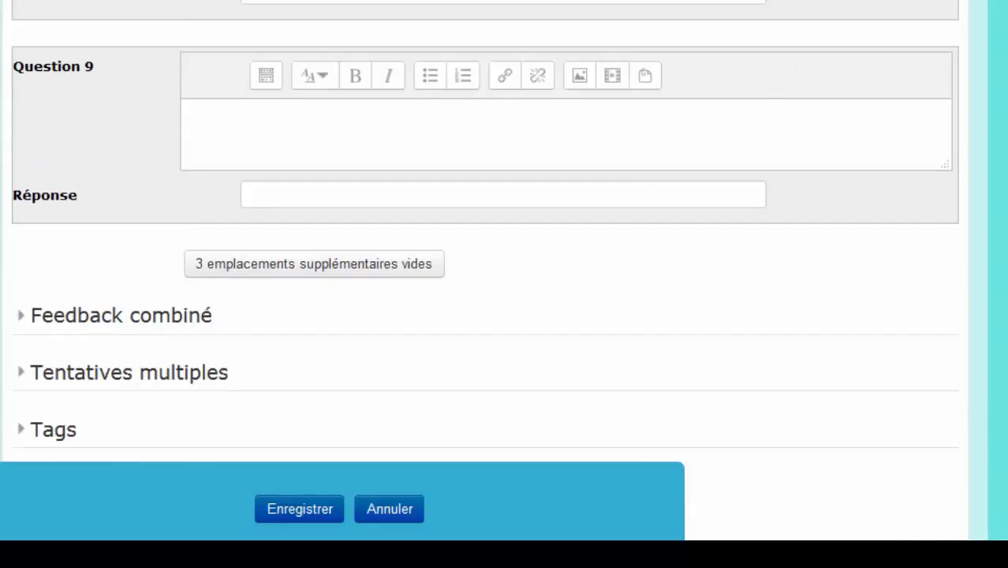
click(53, 323)
scroll(64, 329, down, 3)
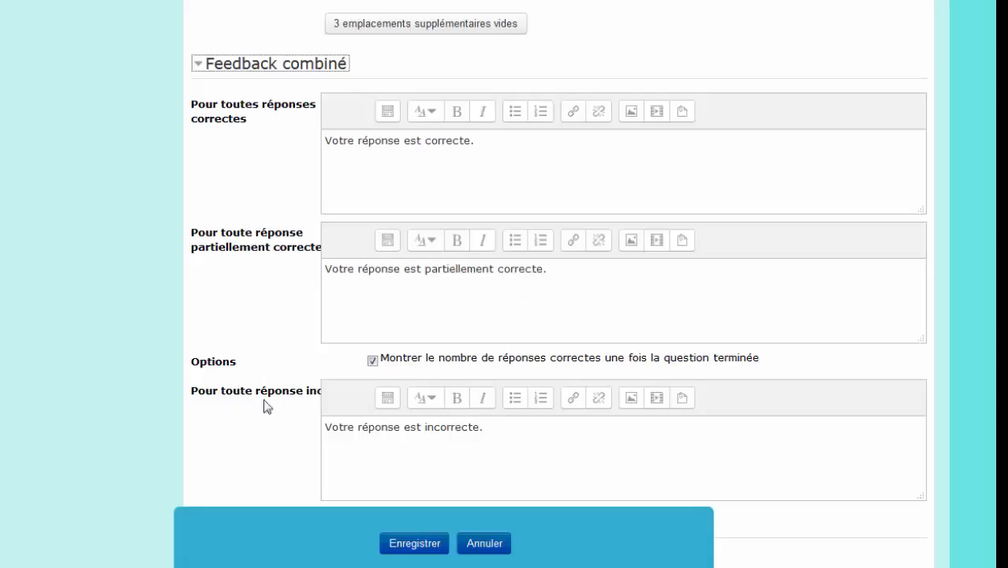
click(345, 445)
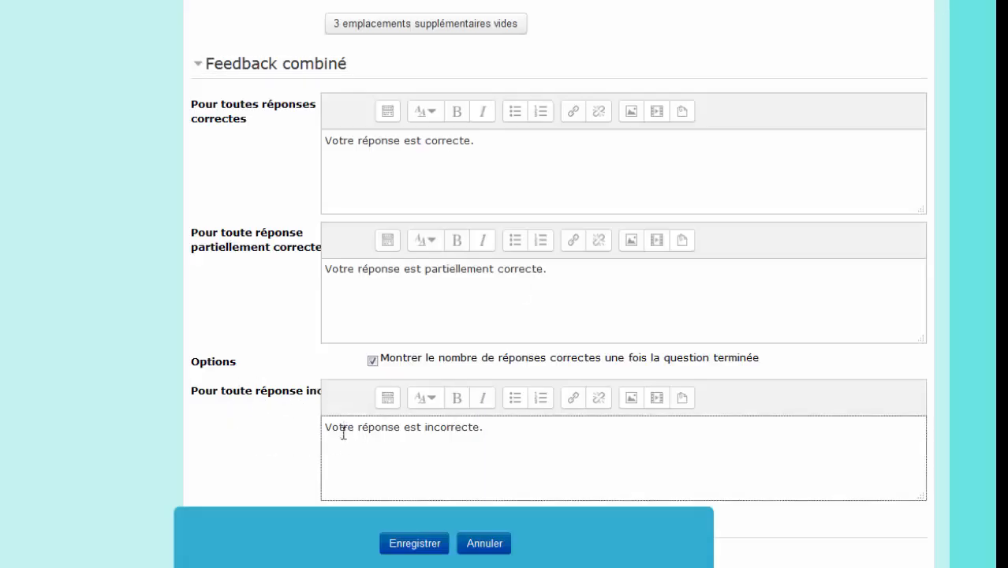
click(343, 427)
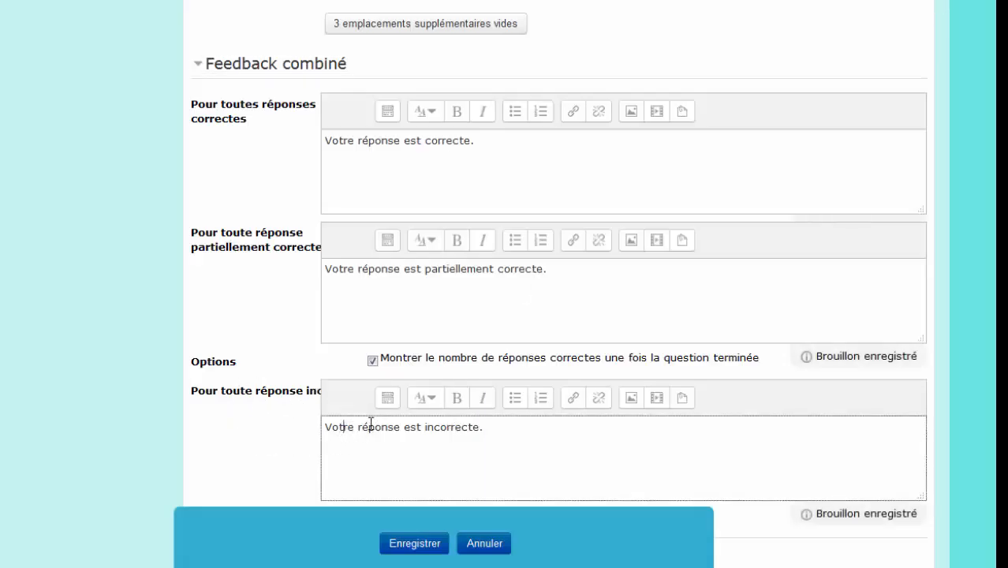
click(373, 361)
In the multiple attempts settings, set the penalty for each incorrect try to 20%
scroll(411, 410, down, 2)
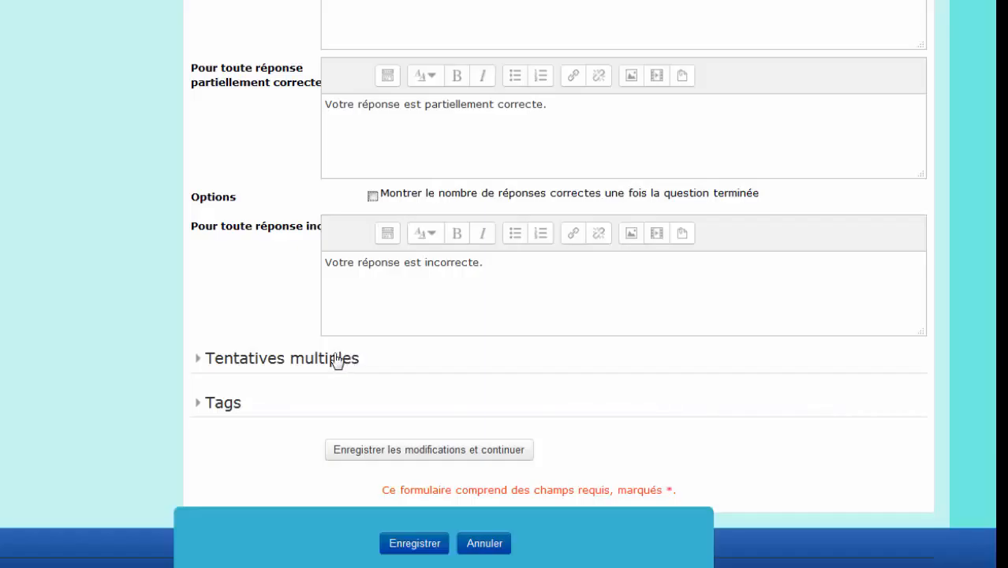
click(337, 359)
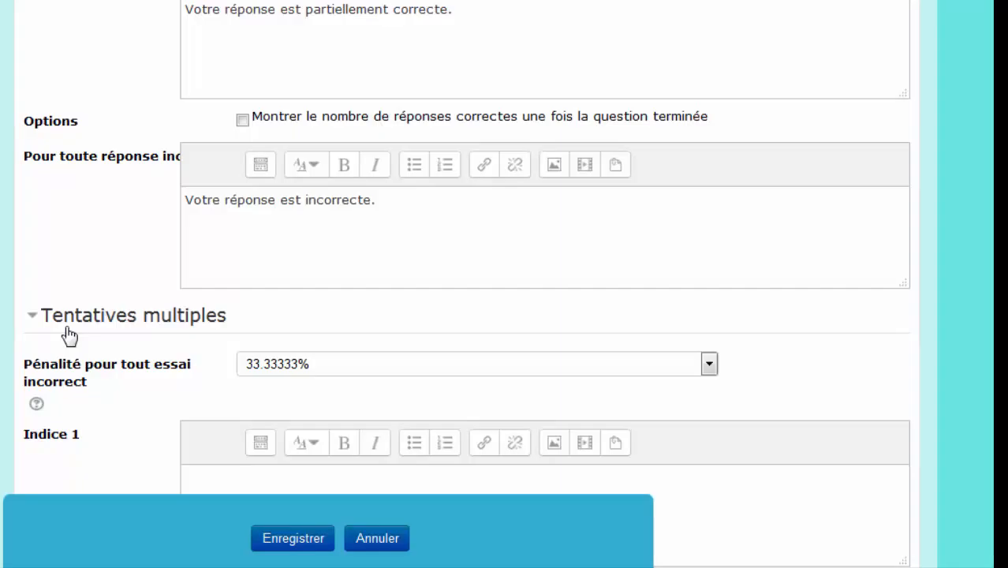
click(67, 325)
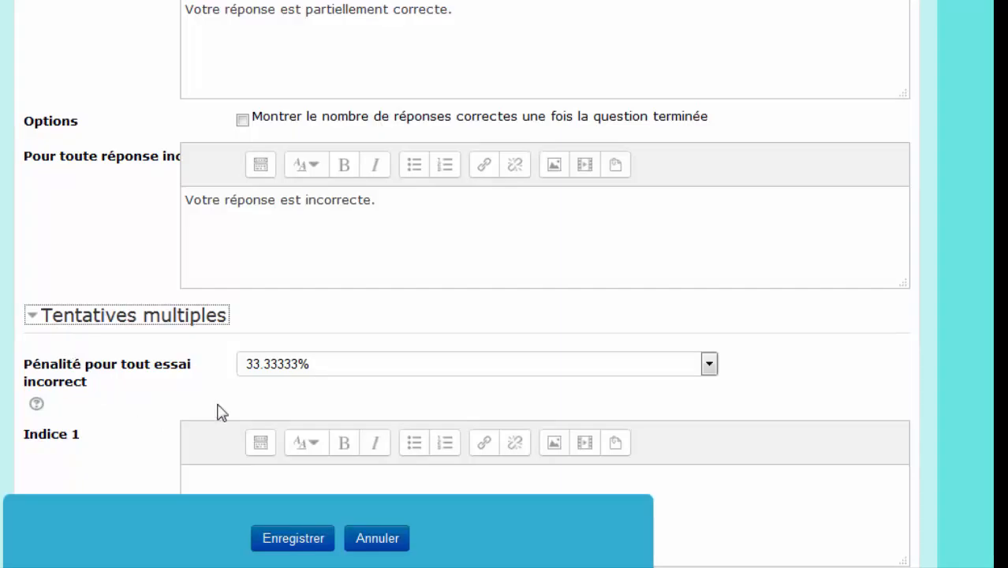
click(276, 374)
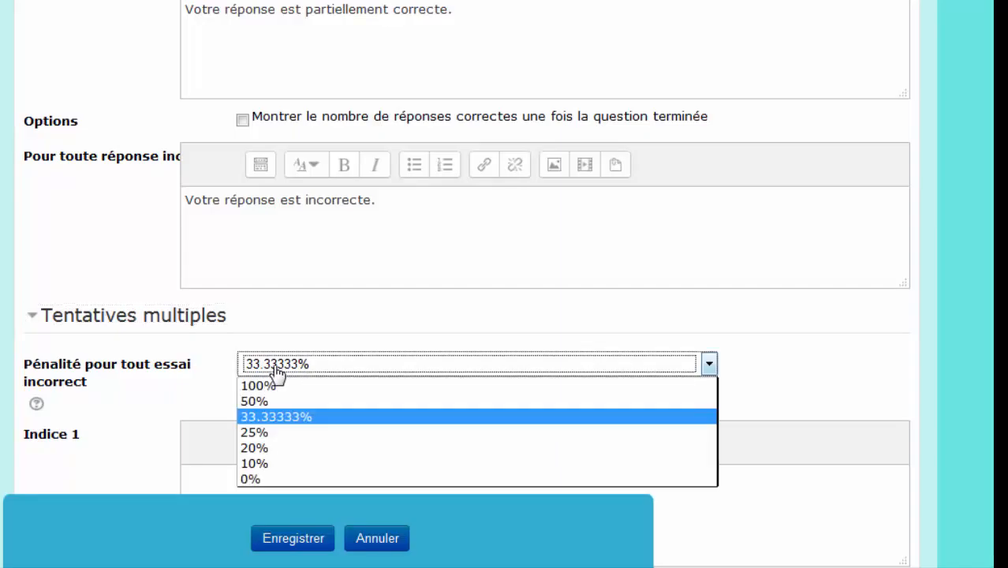
click(283, 451)
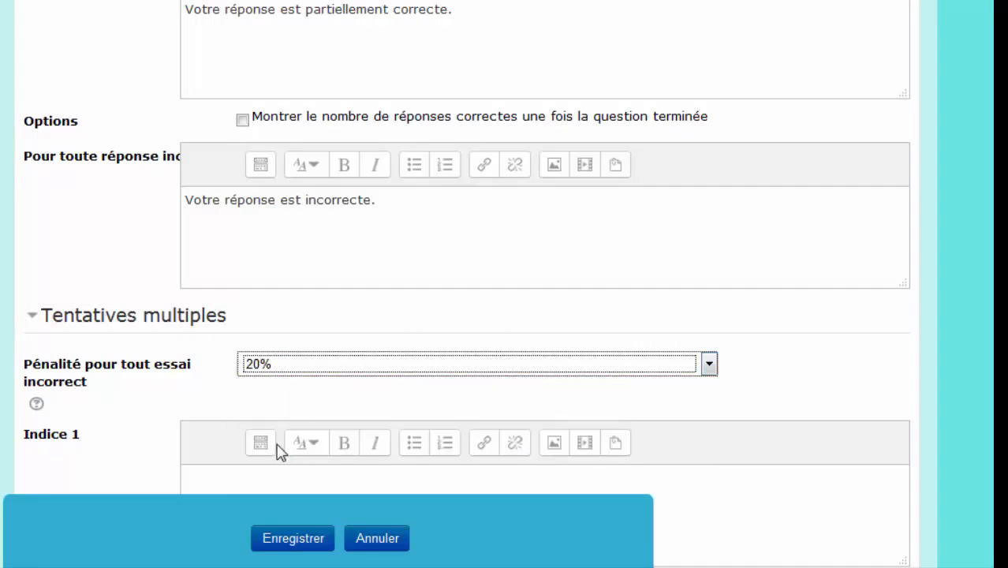
Enable "Effacer les réponses incorrectes" for hint 1 and "Montrer le nombre de réponses correctes" for hints 1 and 2
scroll(162, 415, down, 1)
scroll(162, 417, down, 3)
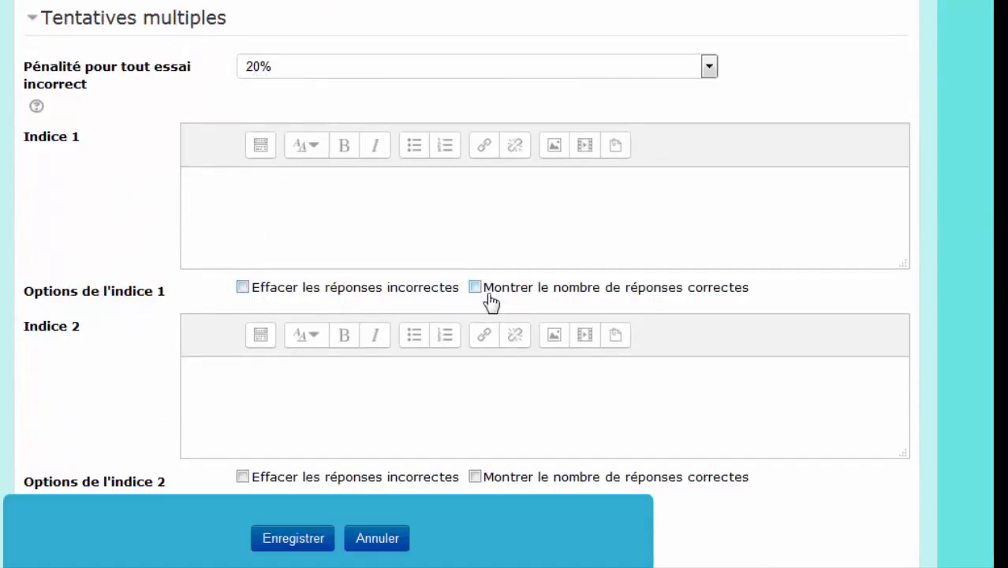
click(474, 288)
click(243, 288)
scroll(482, 416, down, 1)
scroll(482, 417, down, 1)
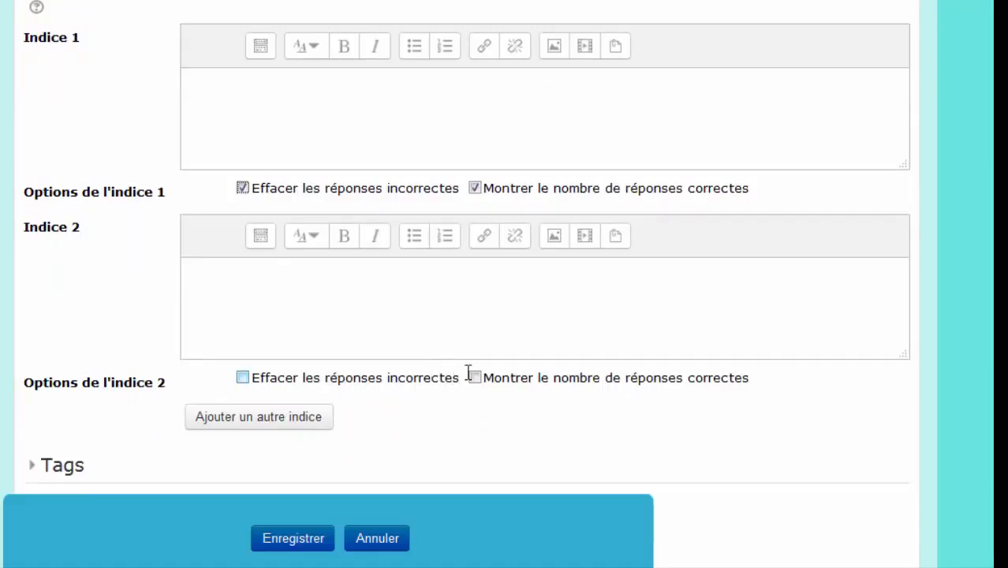
click(474, 378)
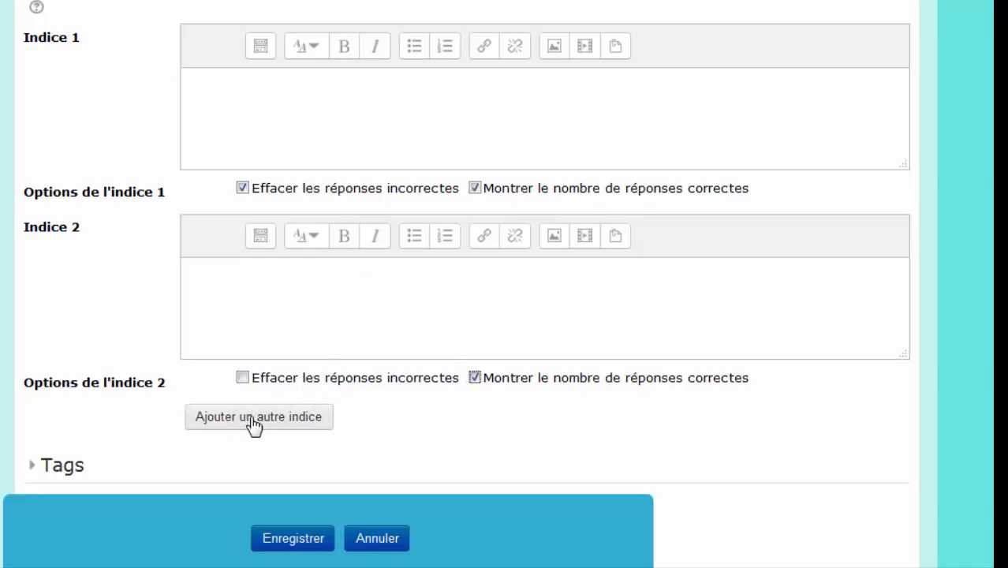
Save the matching question and open the preview of "Correspondance" from the question bank
scroll(252, 424, down, 2)
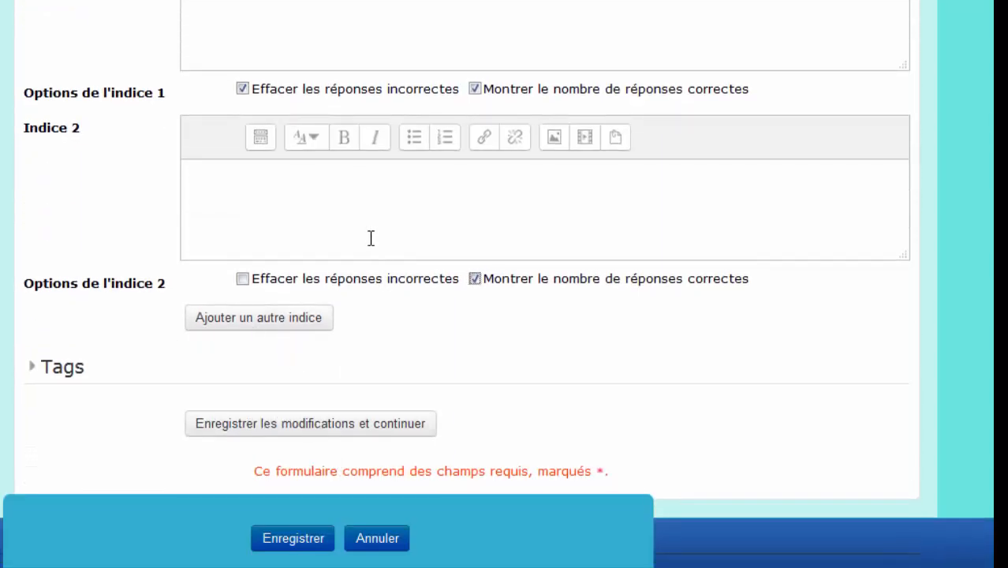
scroll(369, 236, up, 20)
scroll(369, 246, down, 20)
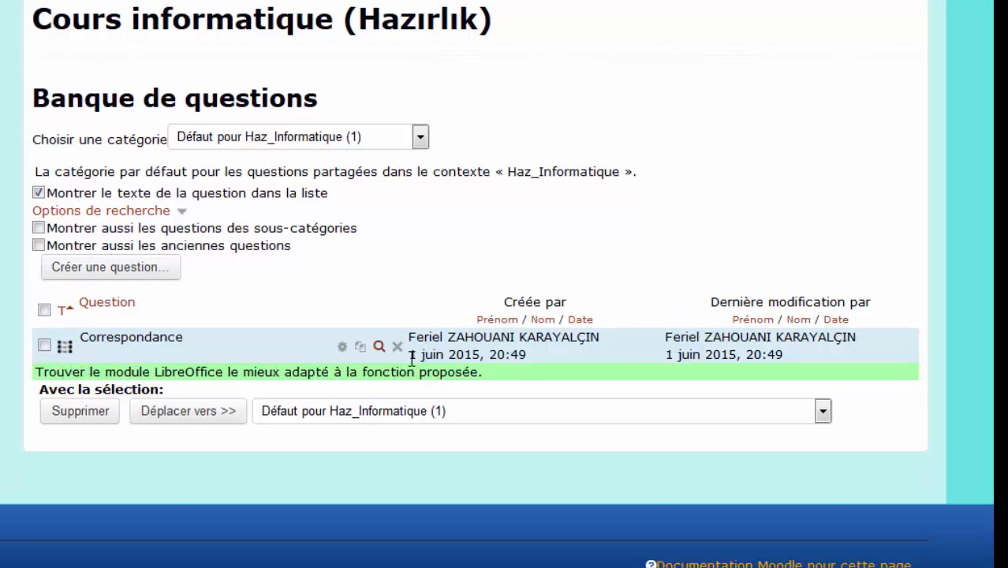
click(379, 347)
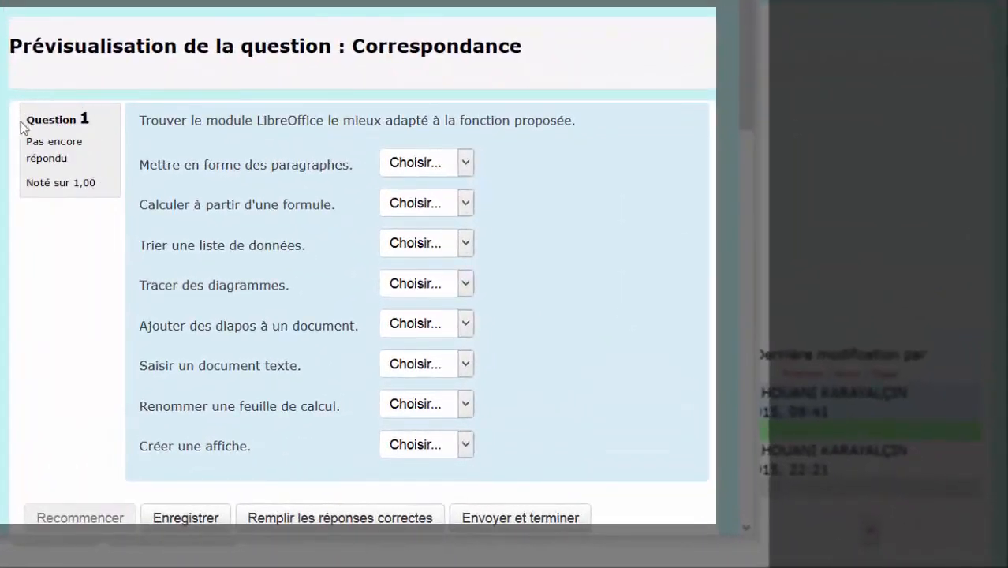
drag(97, 182, 71, 182)
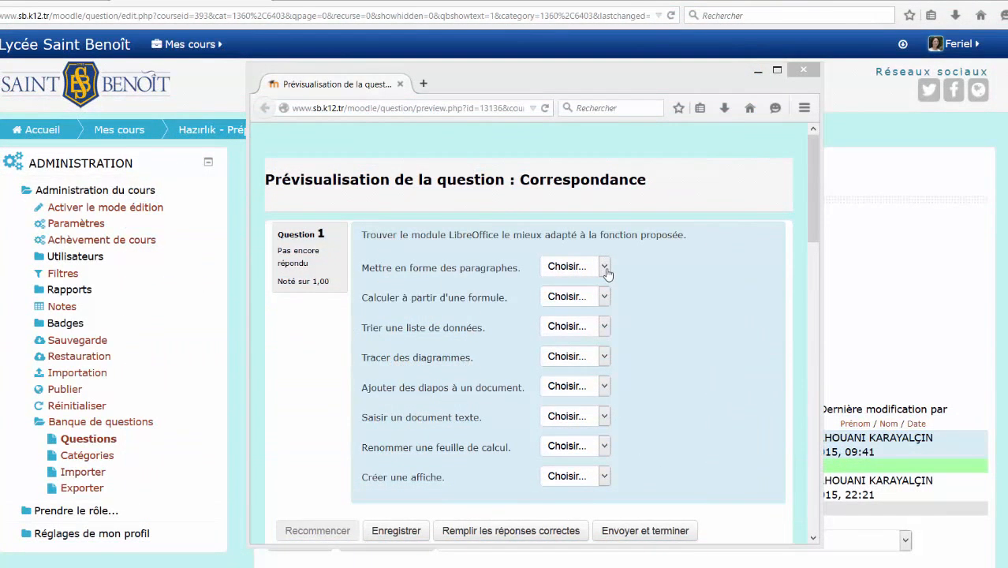
Inspect the answer choices offered for "Mettre en forme des paragraphes." and "Calculer à partir d'une formule." without selecting any
click(605, 270)
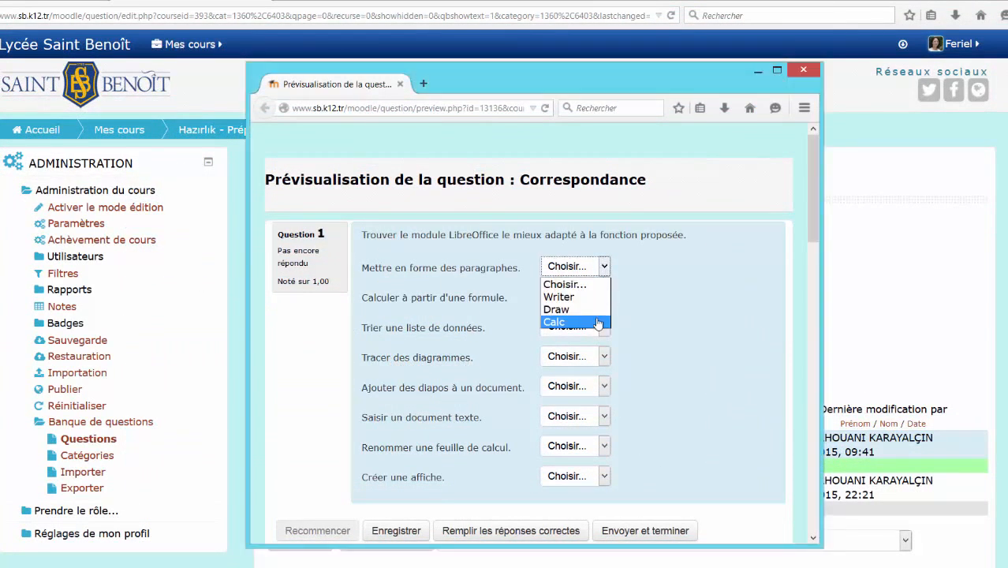
click(707, 298)
click(604, 297)
click(652, 303)
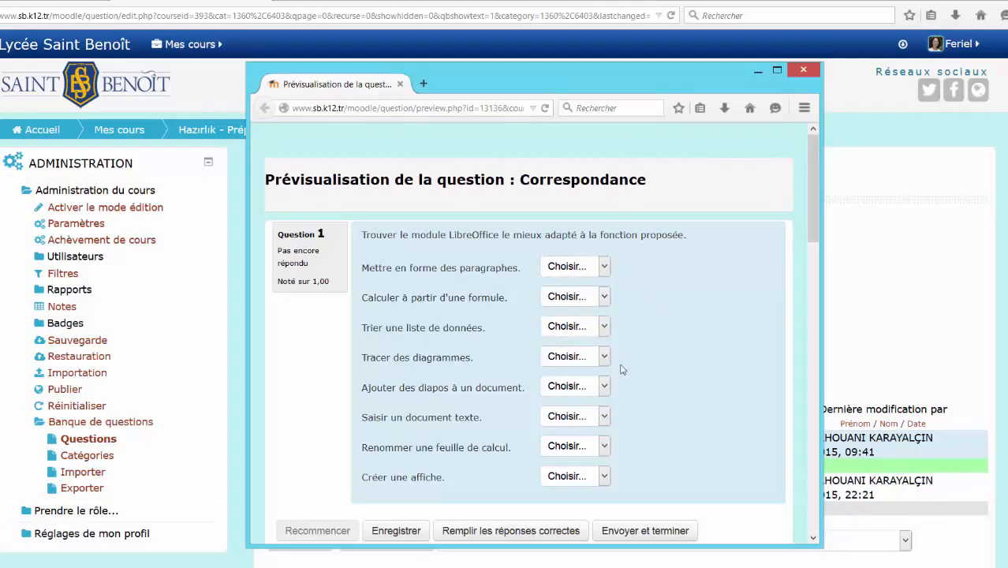
Inspect the answer choices for "Ajouter des diapos à un document." without selecting any, and close the question preview
click(604, 387)
click(648, 379)
drag(811, 190, 810, 257)
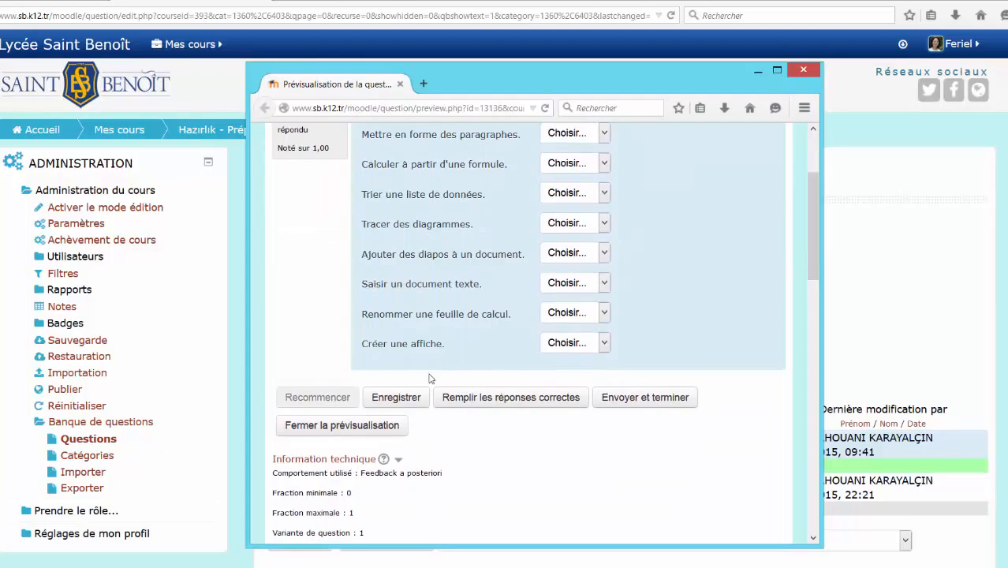
click(367, 424)
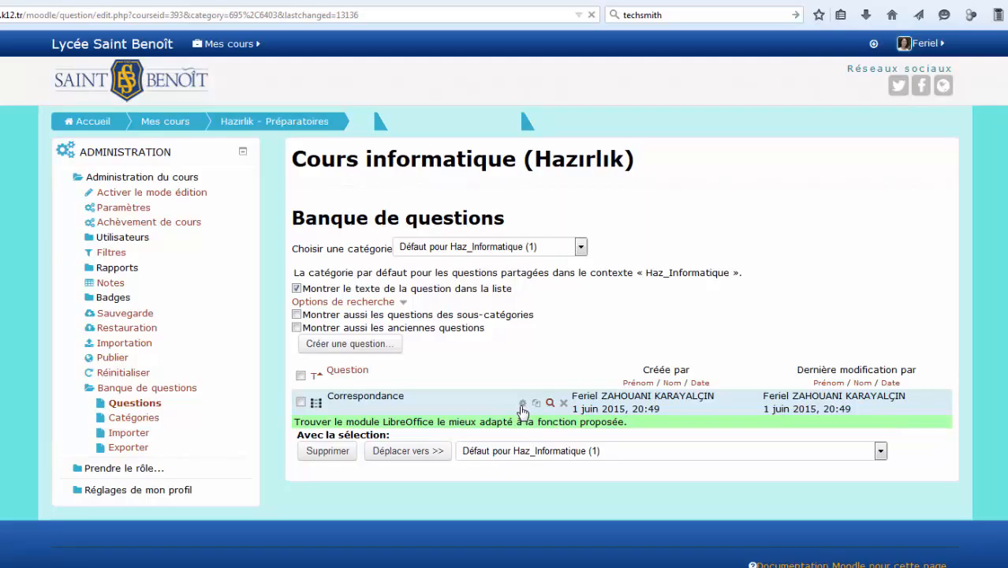
Edit the "Correspondance" question to set its default mark (Note par défaut) to 8, and save it
click(521, 403)
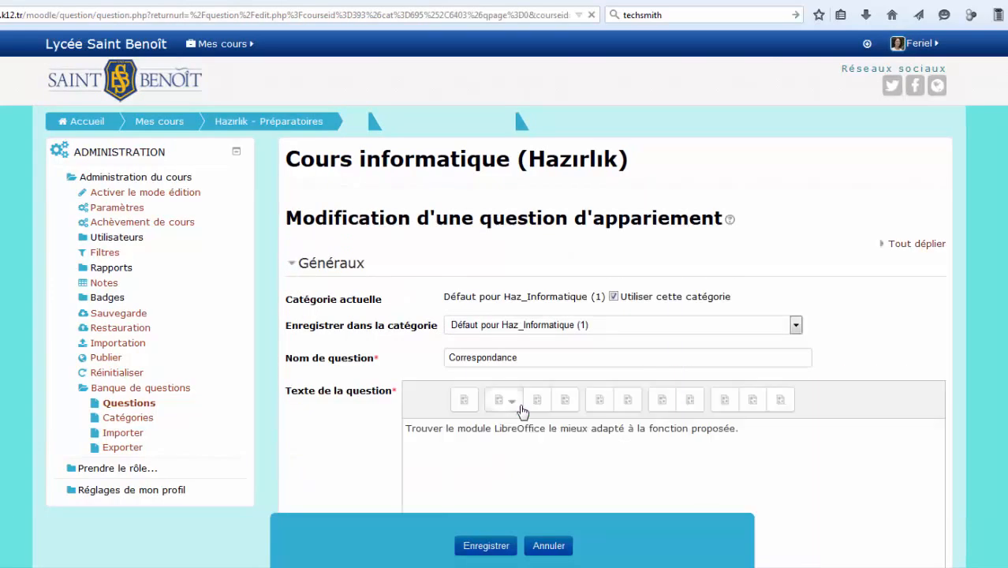
scroll(521, 407, down, 5)
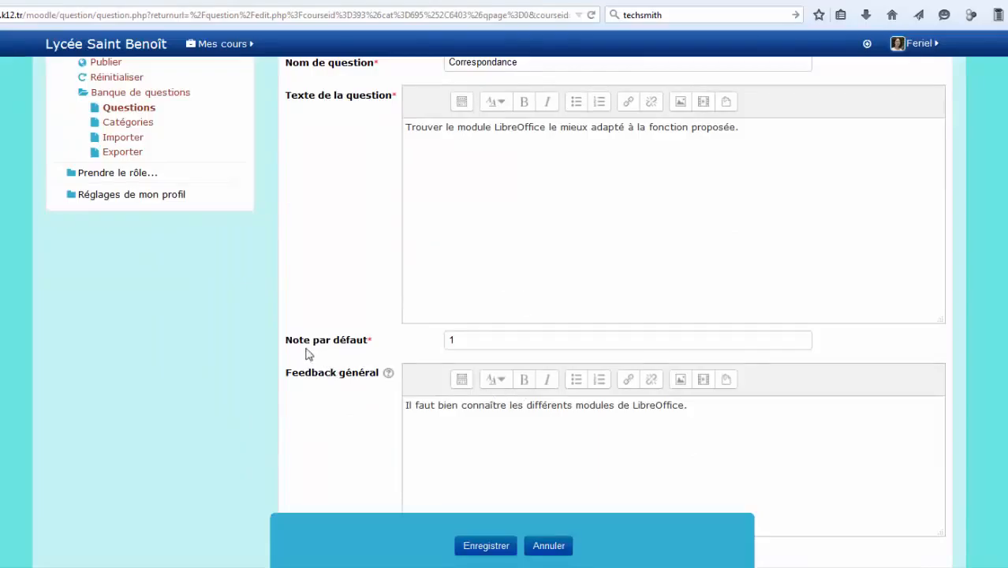
drag(474, 339, 432, 339)
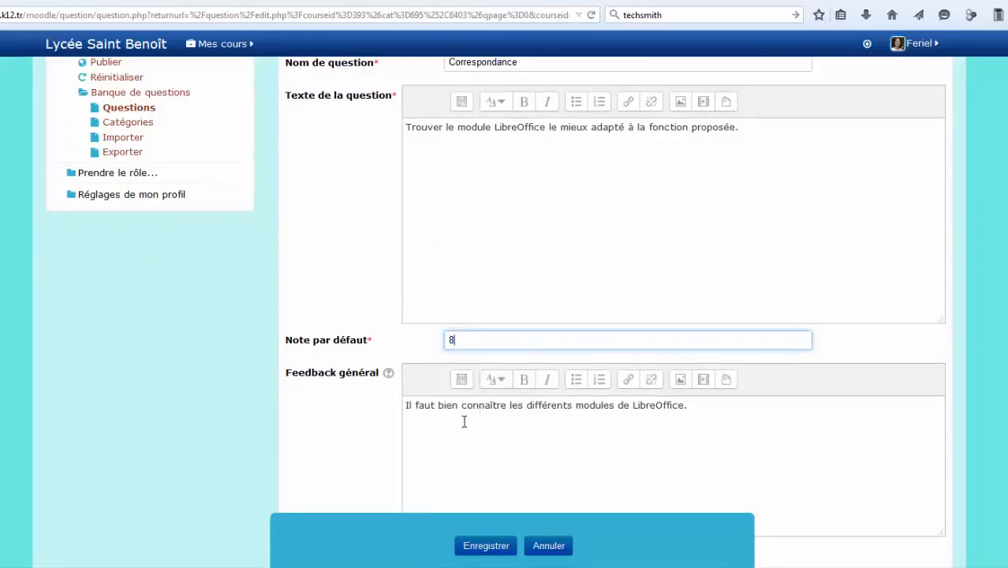
click(469, 552)
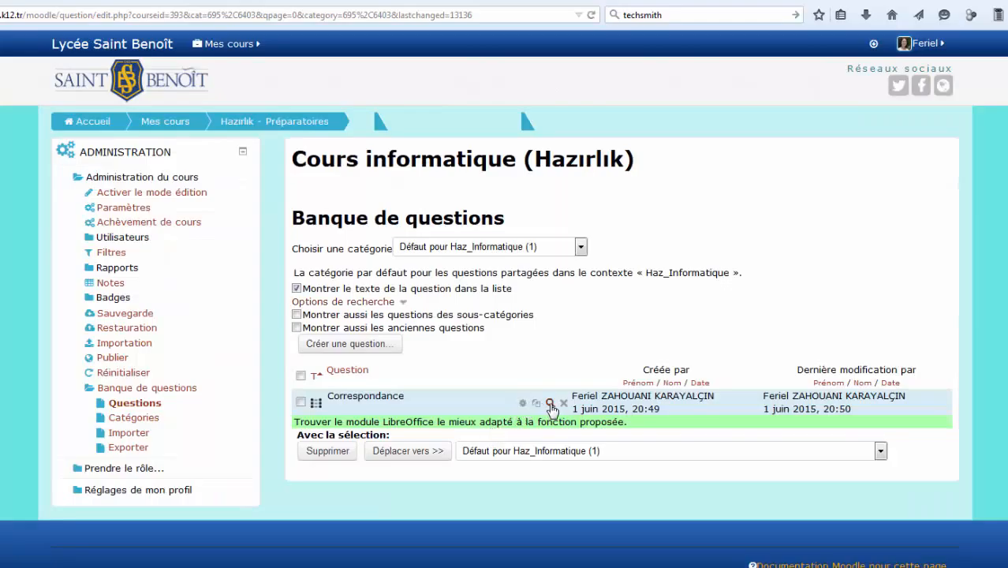
Preview the "Correspondance" question again and check its maximum mark and the content below the answer area
click(551, 403)
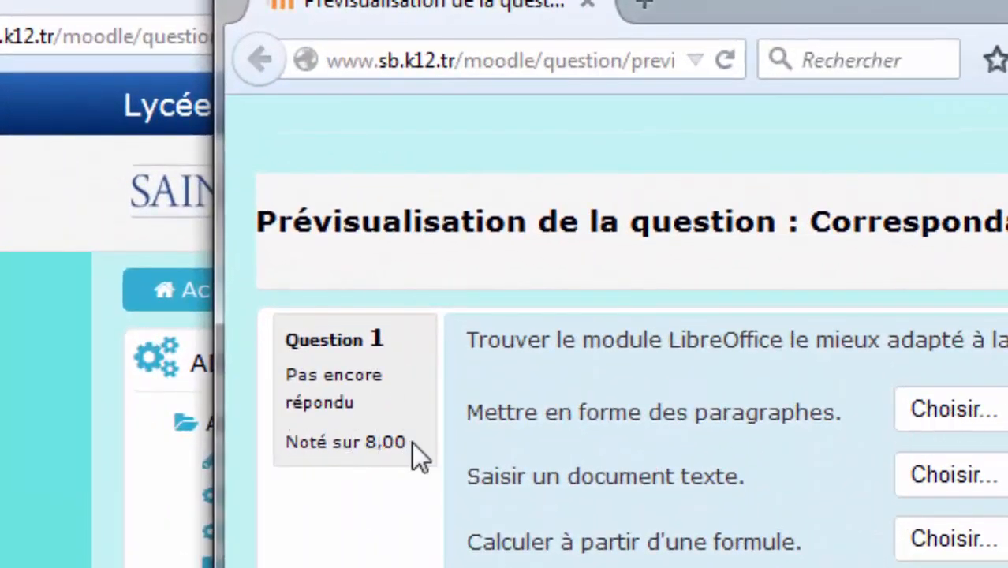
drag(408, 443, 363, 442)
drag(990, 4, 1007, 87)
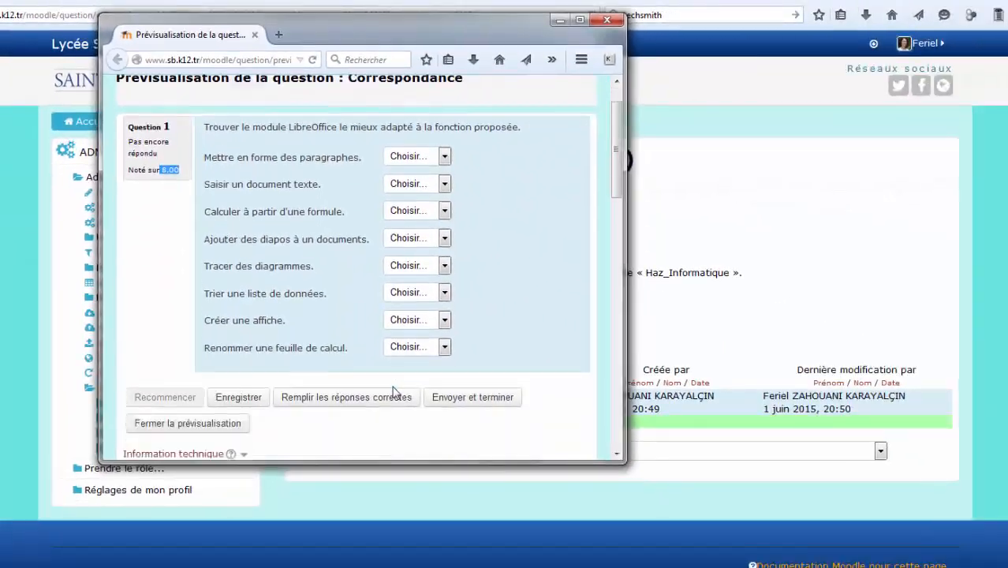
scroll(504, 485, down, 3)
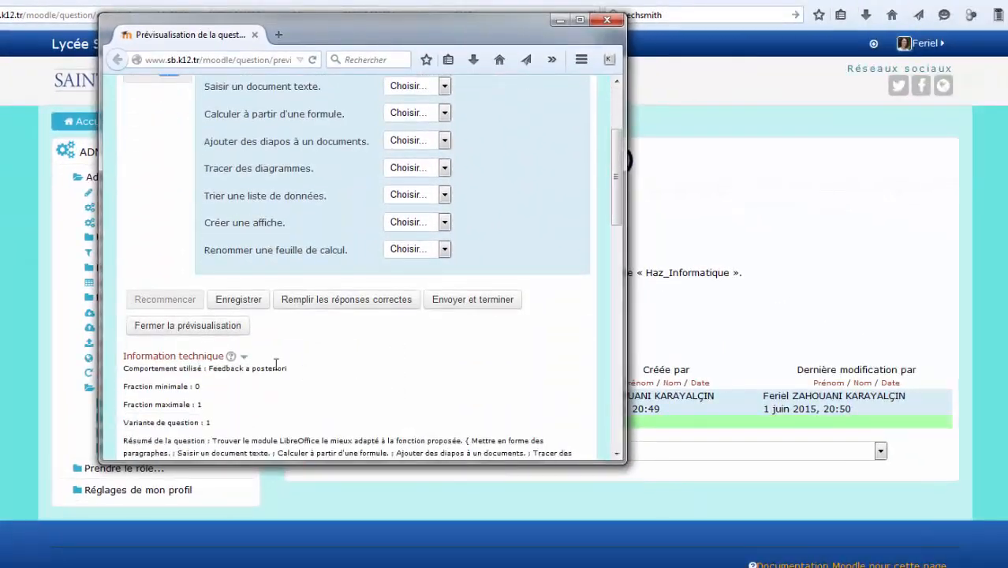